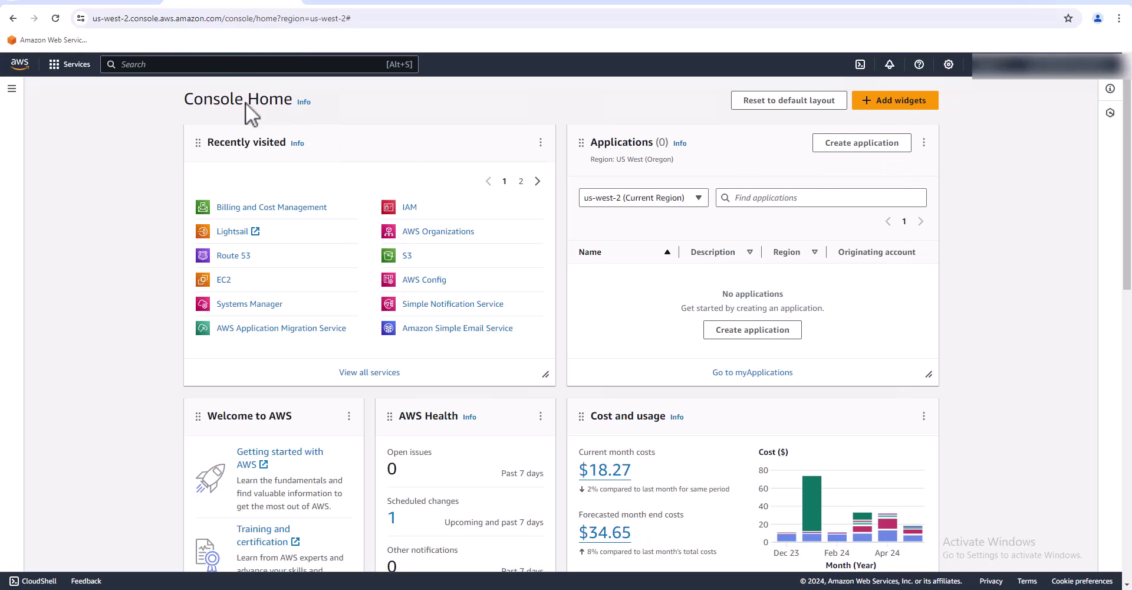
Step: Search the AWS services for 'billing' and open Billing and Cost Management
click(219, 62)
text(billing)
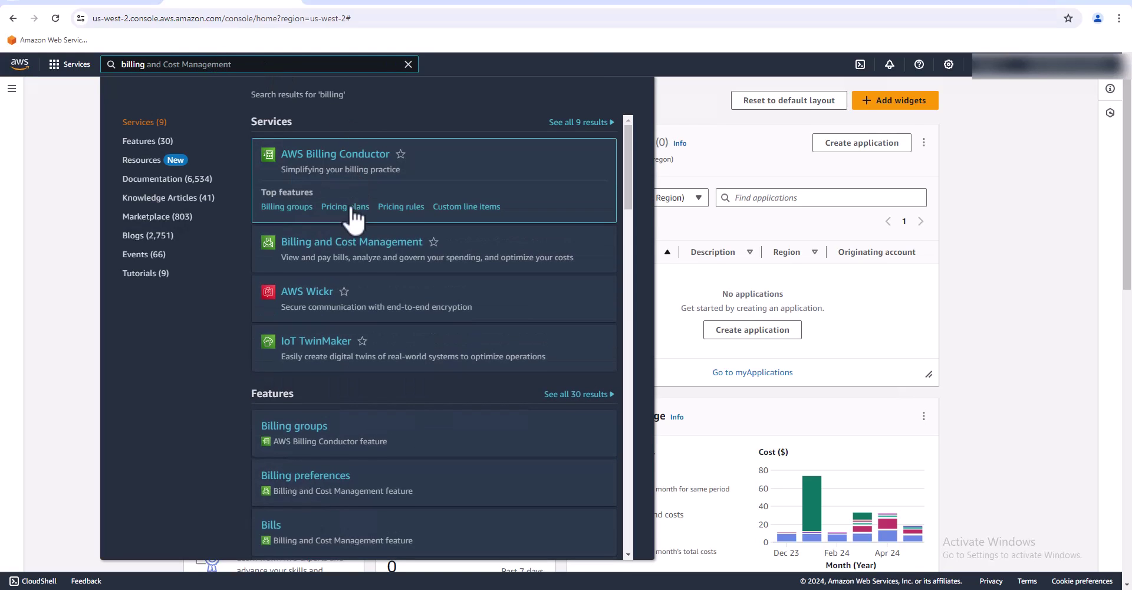
mouse_move(342, 242)
click(345, 210)
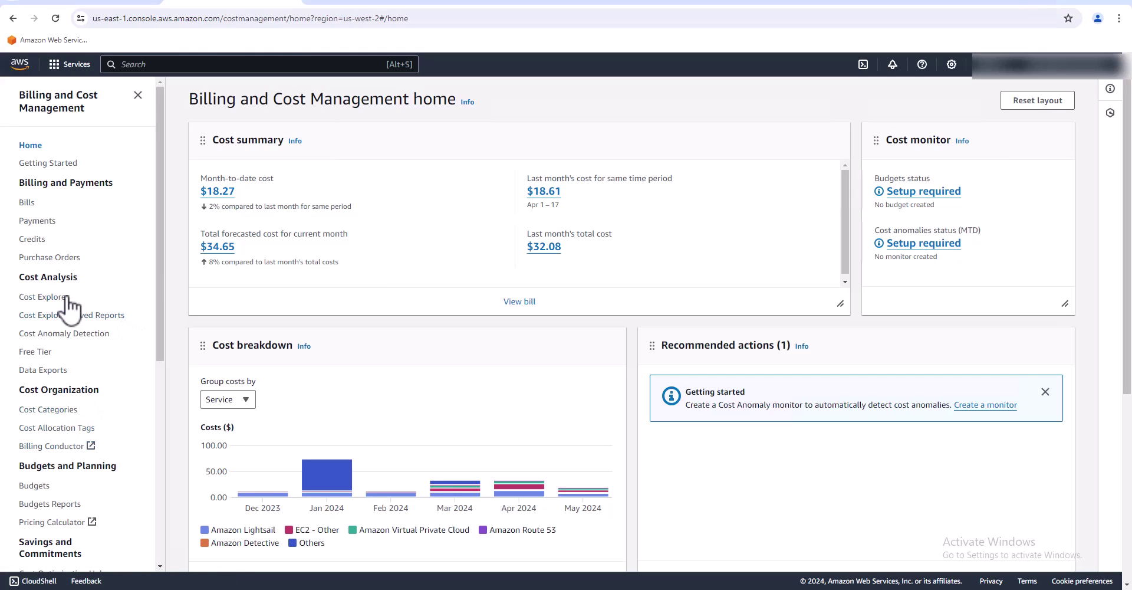
scroll(117, 454, down, 5)
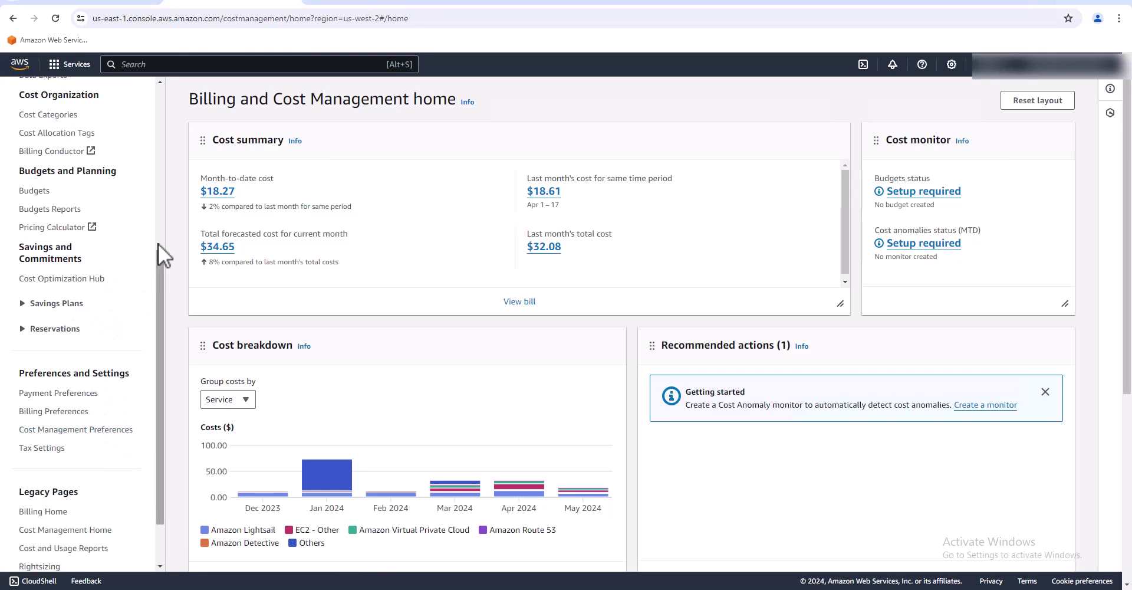
click(160, 229)
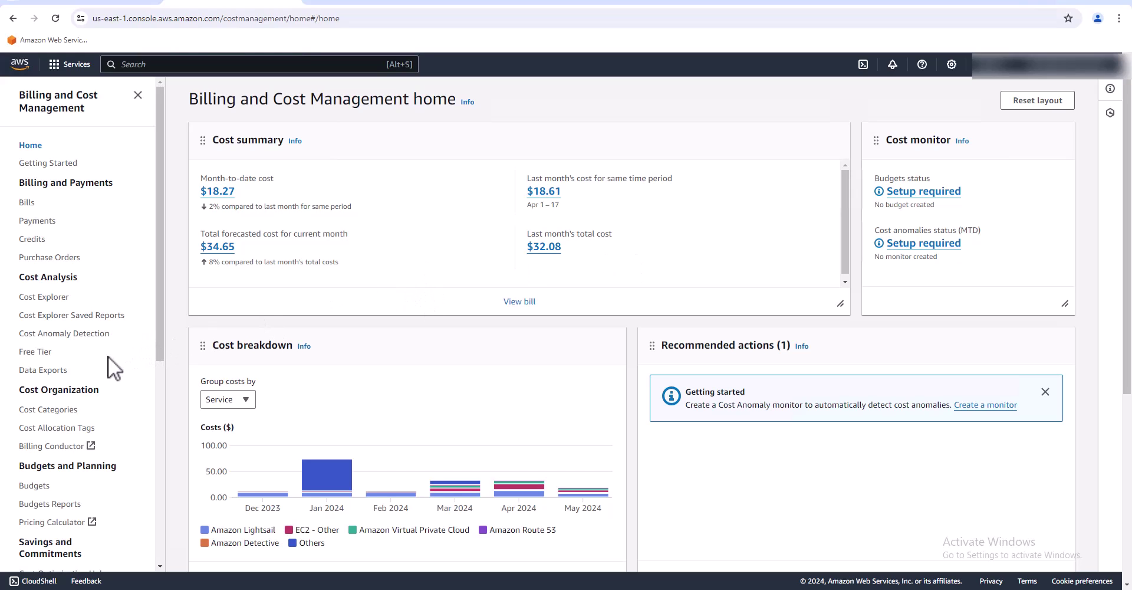
Step: Start a 'Cost and usage dashboard powered by QuickSight' data export named CostAndUSageExport
click(42, 370)
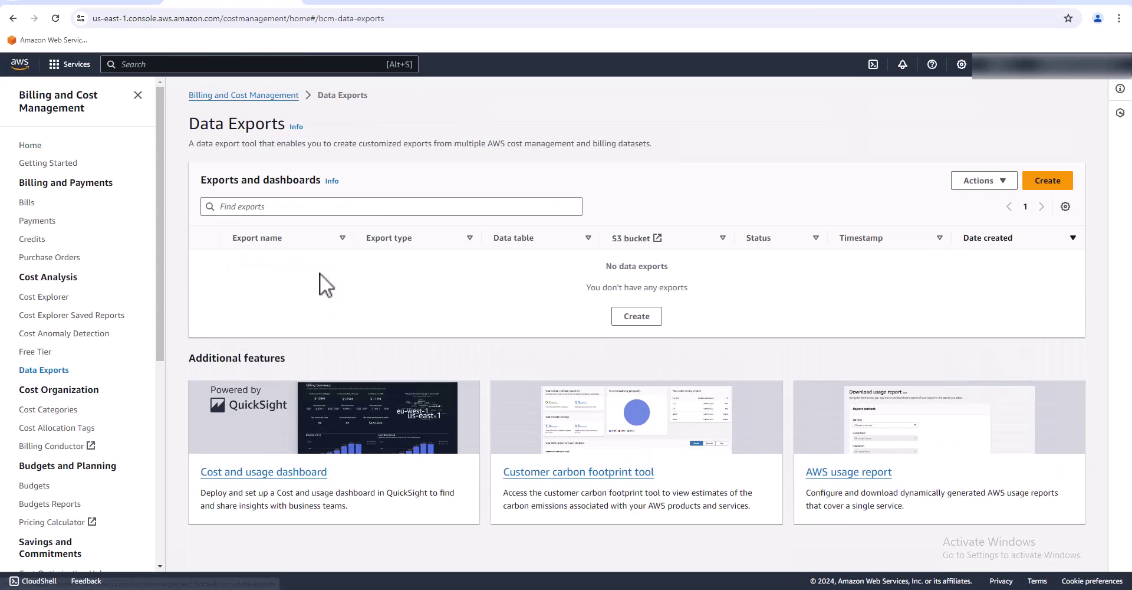
click(630, 316)
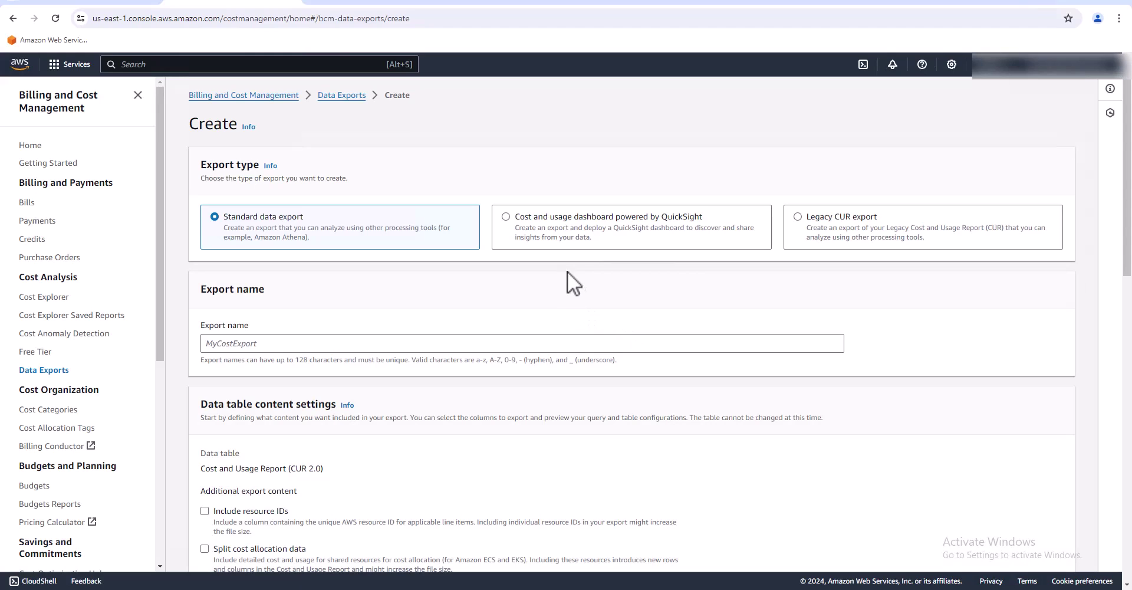
click(507, 217)
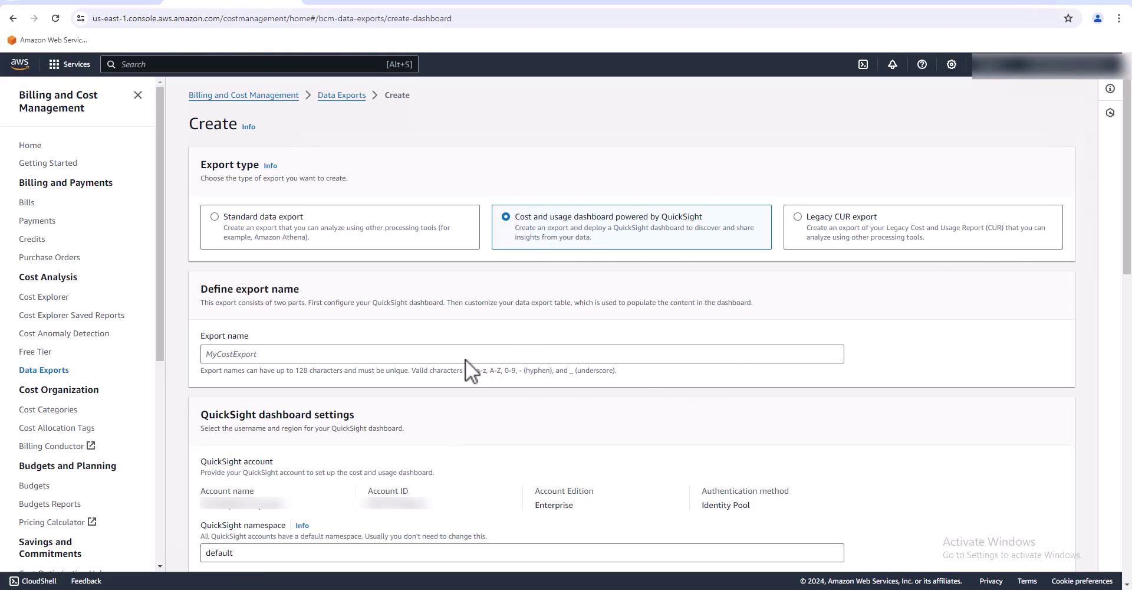
click(469, 353)
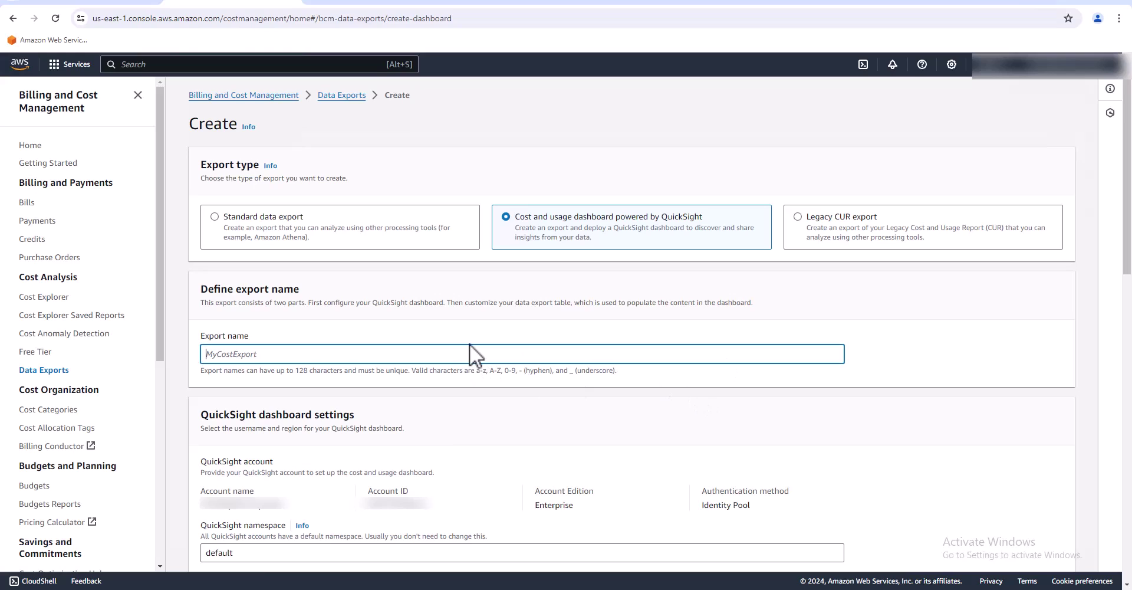
text(C)
key(BackSpace)
text(CostAndUSageExport)
scroll(581, 441, down, 2)
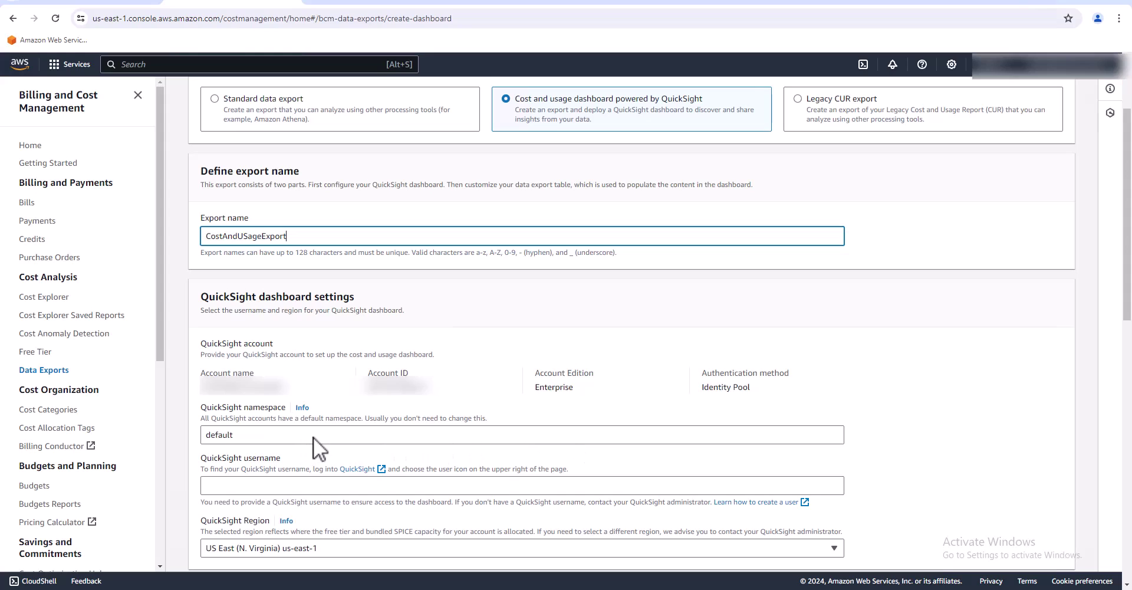
scroll(317, 437, down, 2)
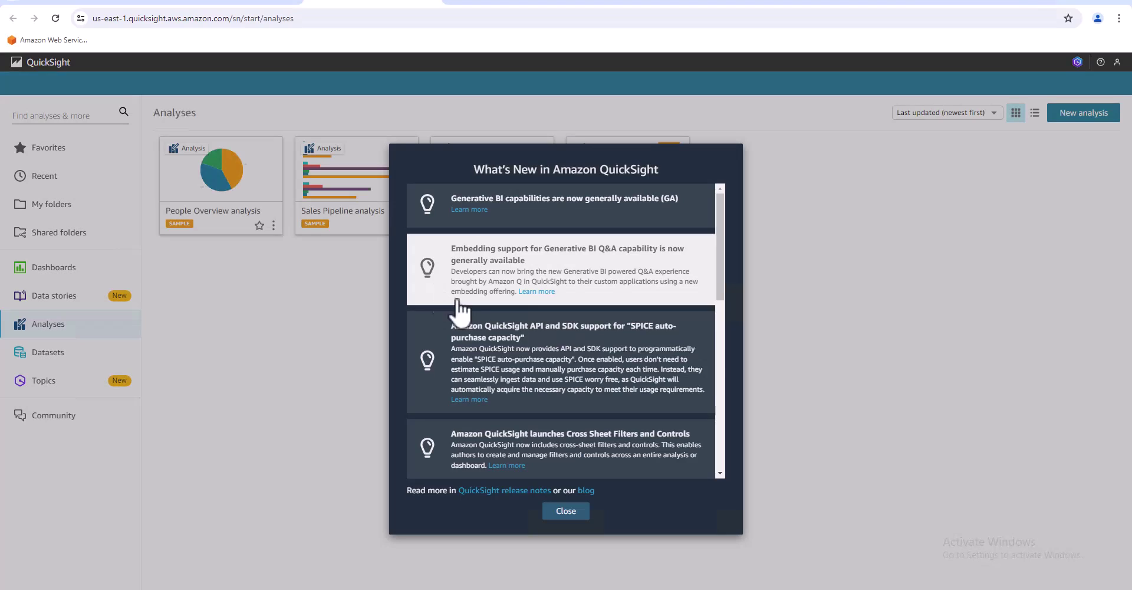
Step: Dismiss What's New and copy the username from QuickSight Account info
click(565, 511)
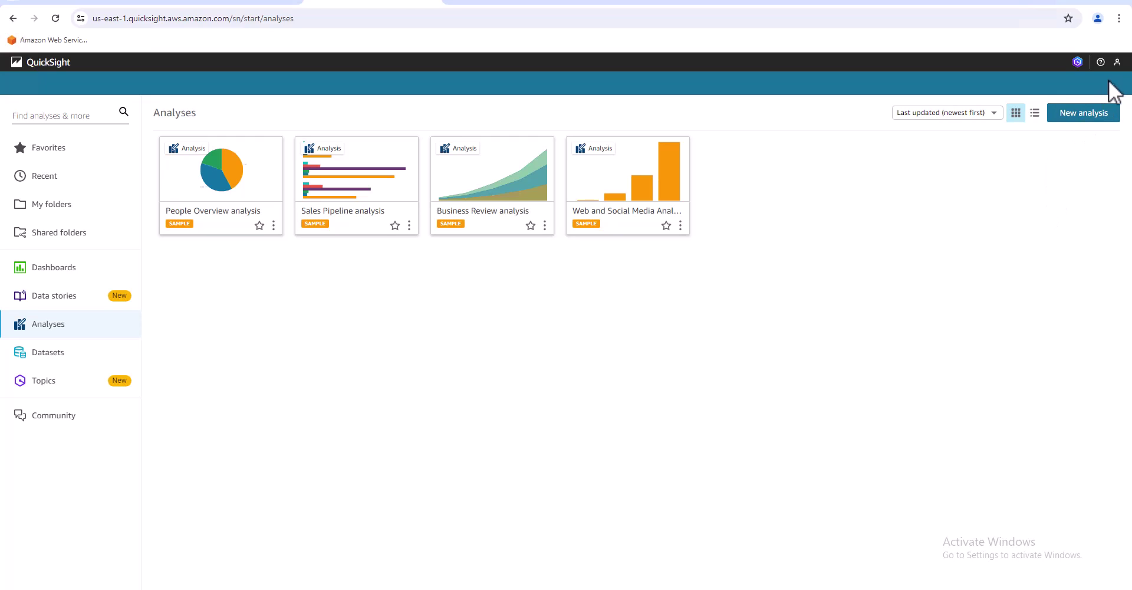
click(1116, 64)
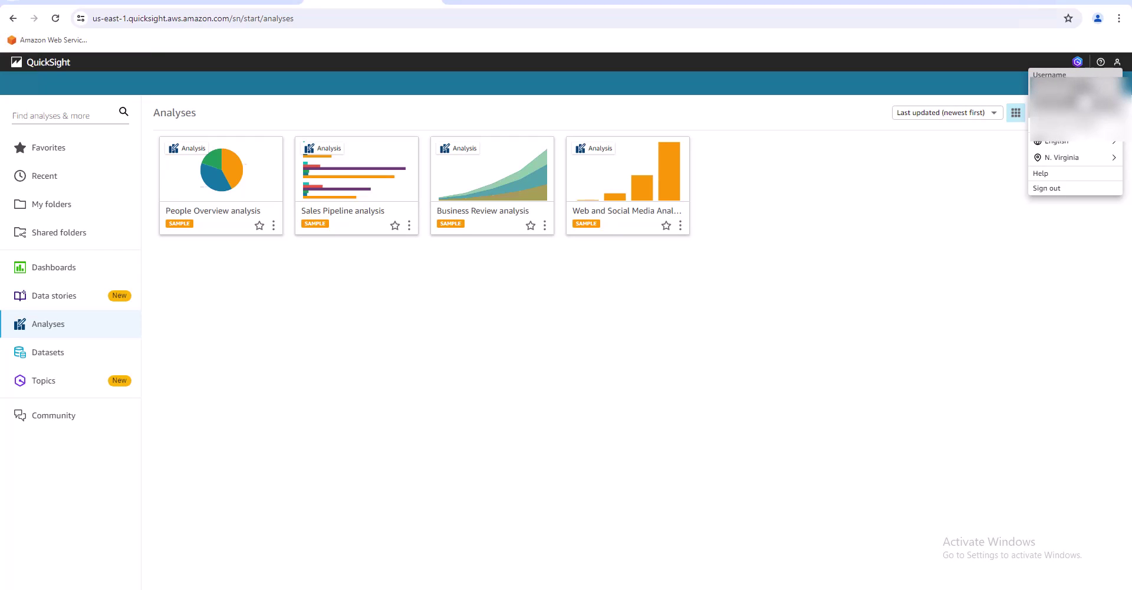
click(1081, 93)
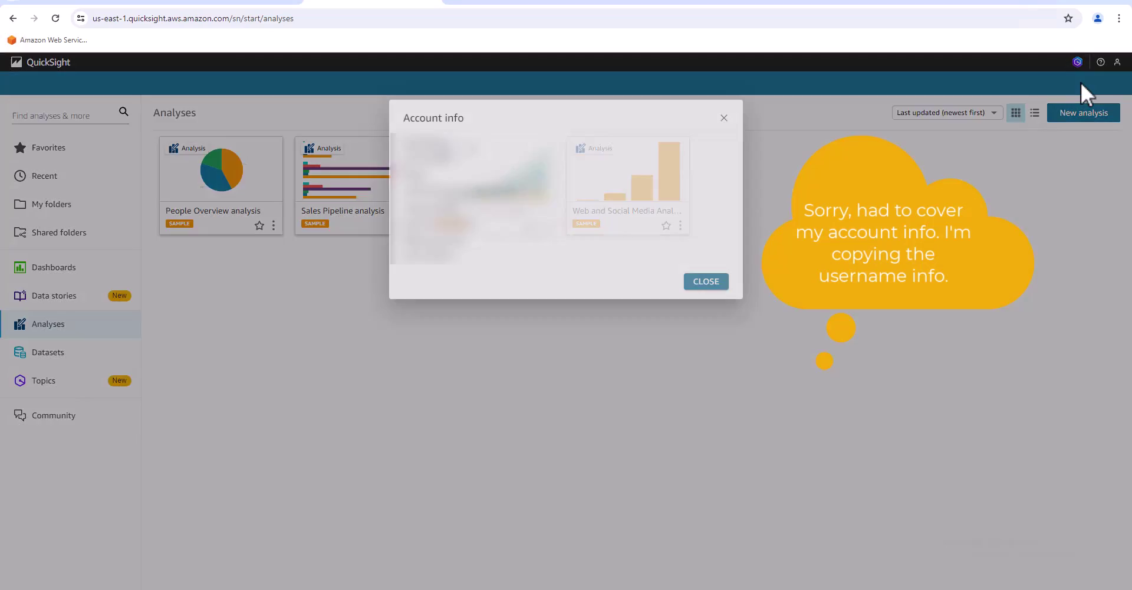
drag(455, 158, 404, 158)
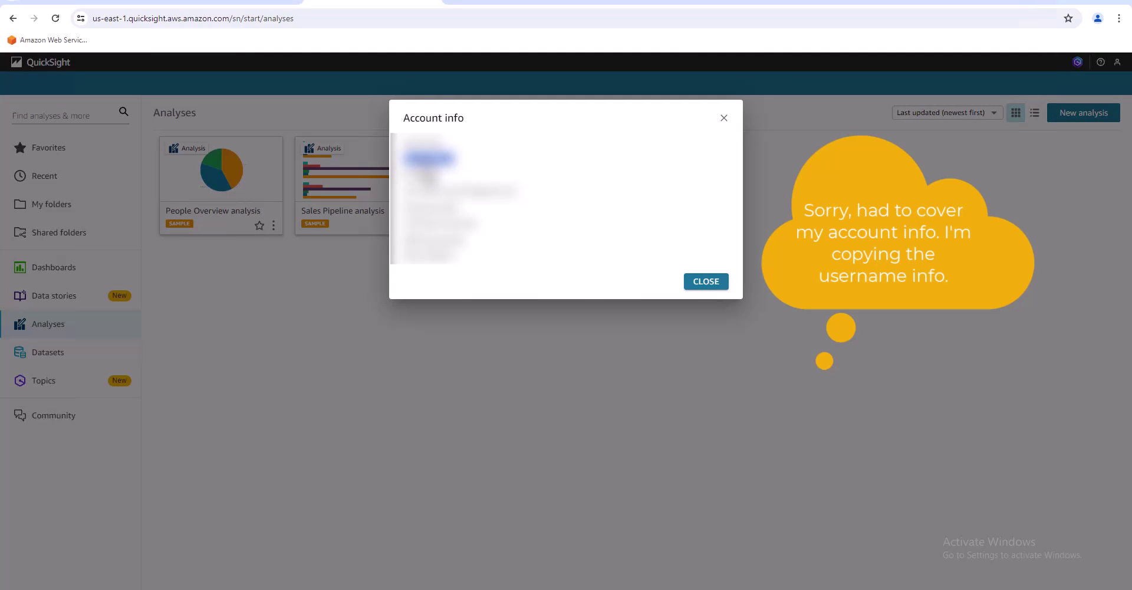
right_click(420, 160)
click(448, 172)
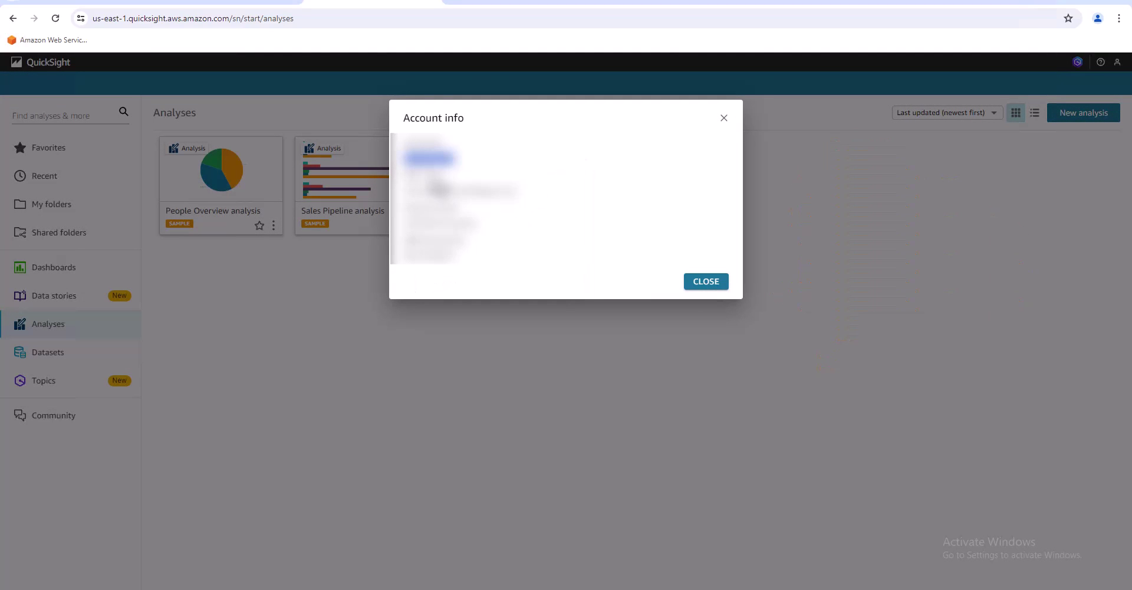
click(706, 281)
Step: Paste the copied username into the export form's QuickSight username field
click(265, 3)
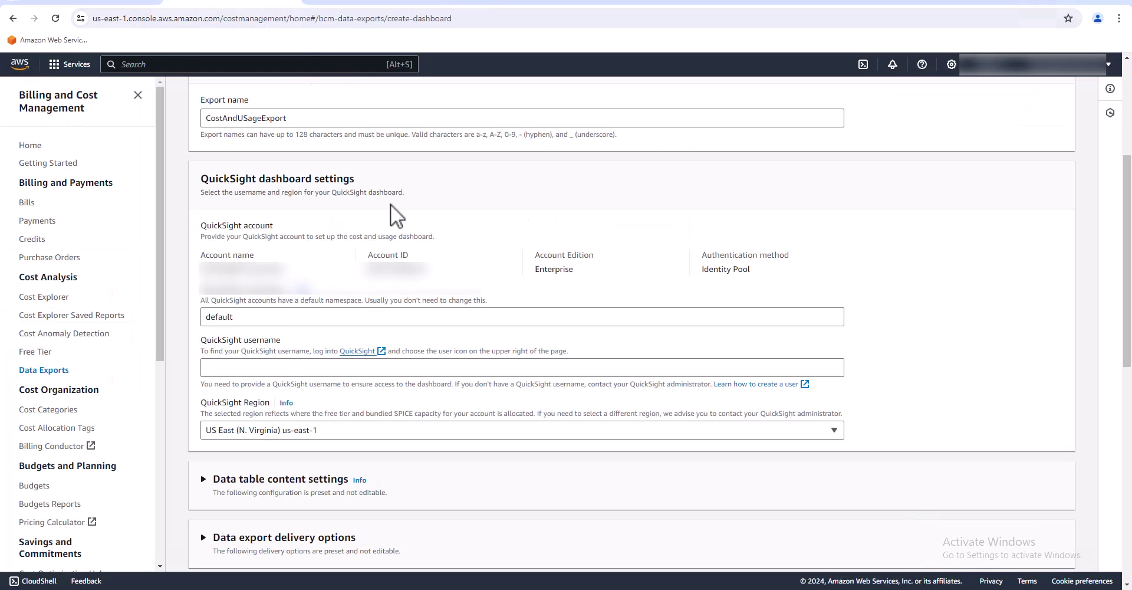
click(235, 370)
right_click(236, 369)
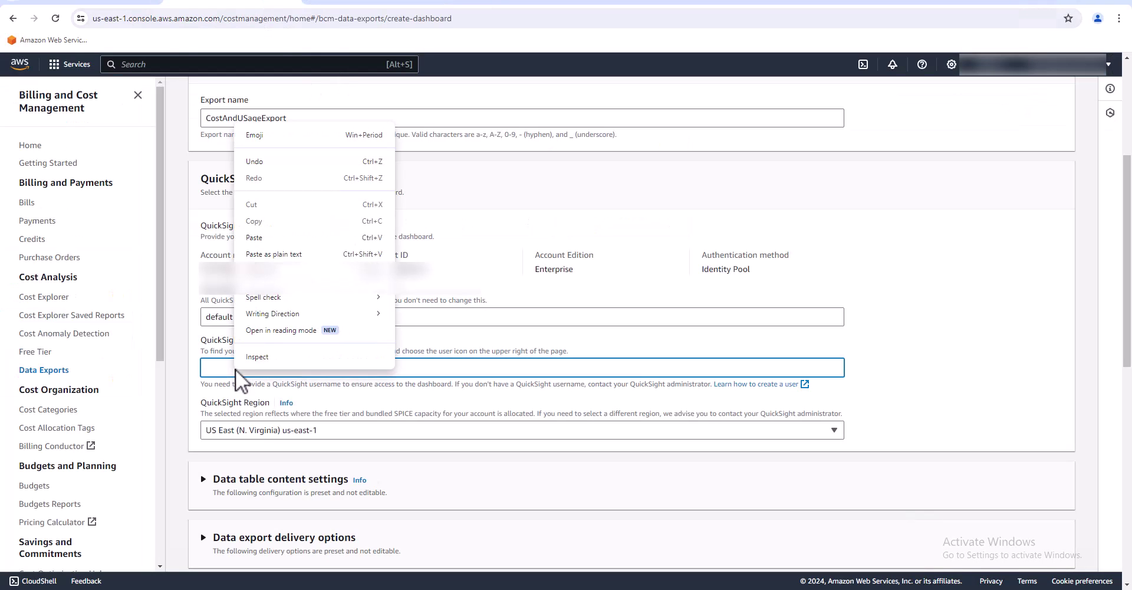
click(271, 238)
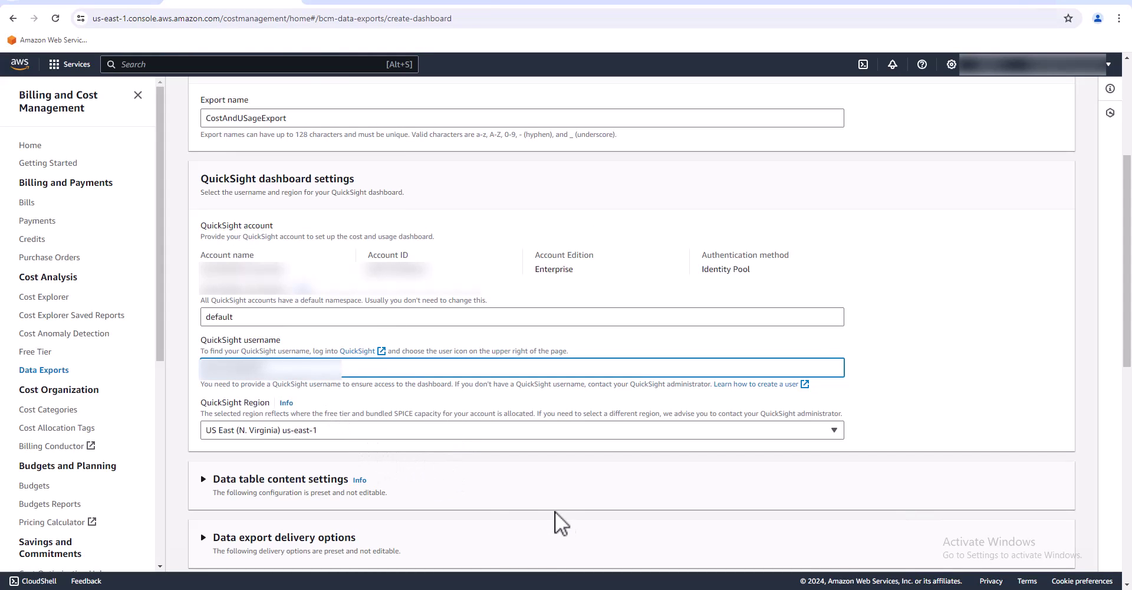
scroll(511, 490, down, 4)
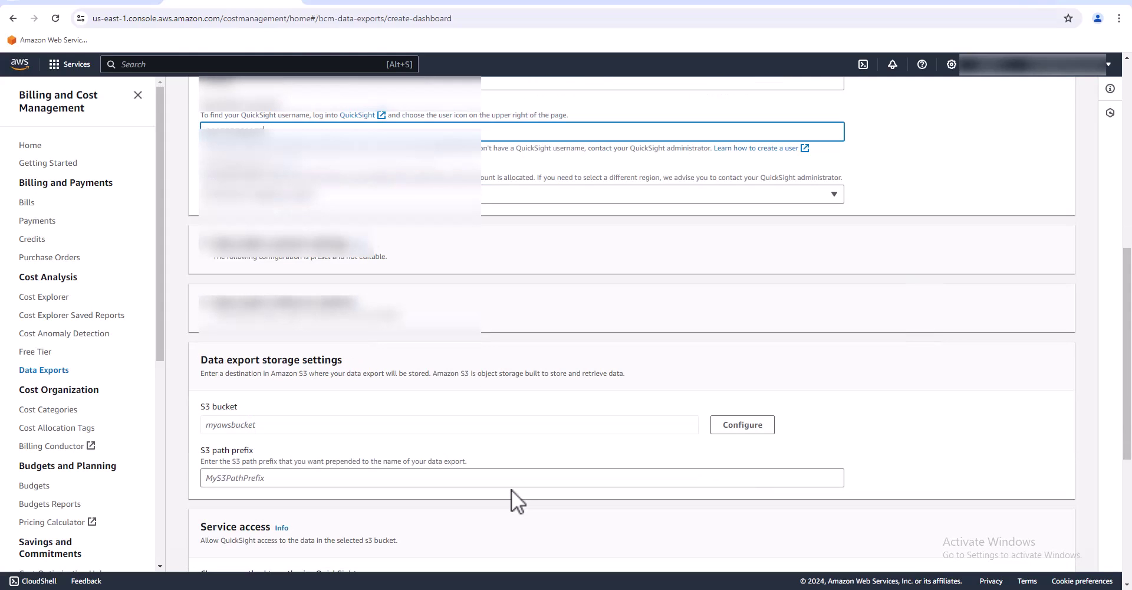
scroll(512, 489, down, 1)
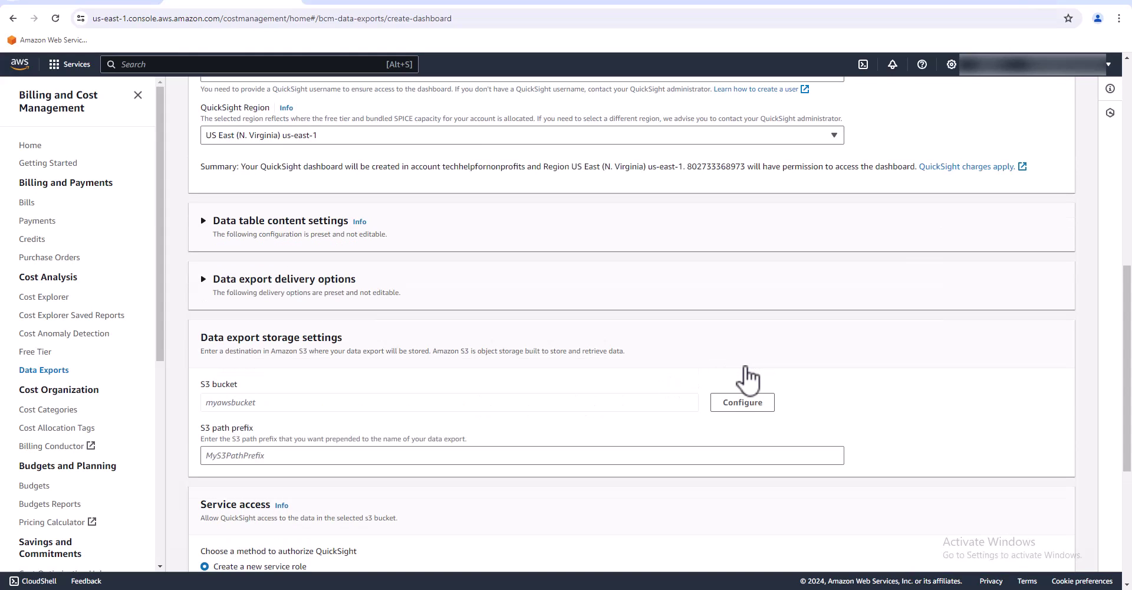
Step: Configure a new S3 bucket named techhelpCost in region US East (N. Virginia)
click(741, 410)
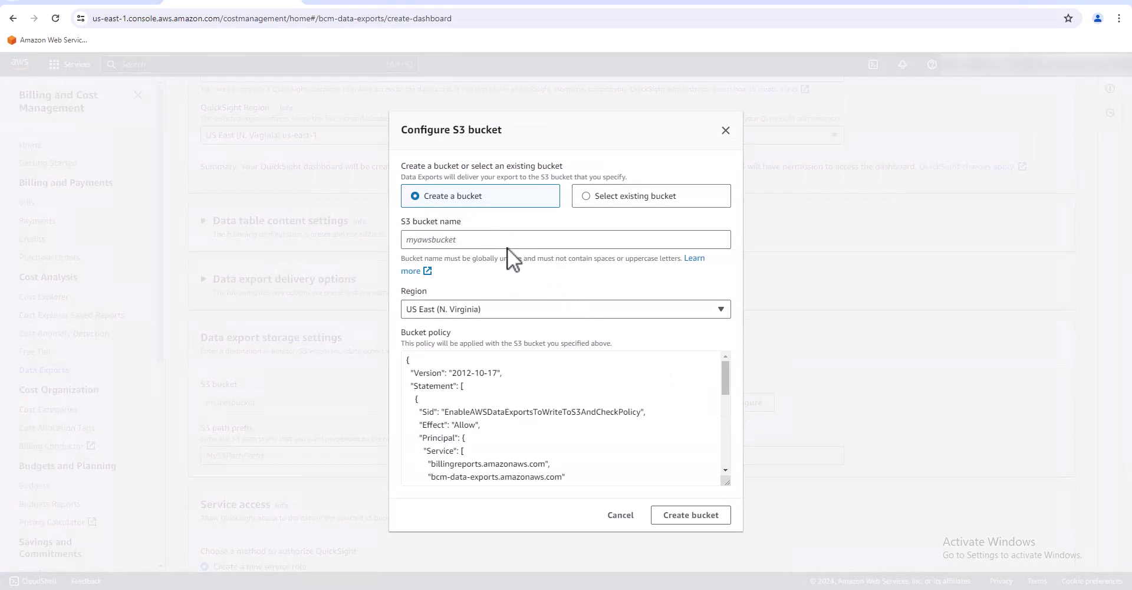
click(493, 238)
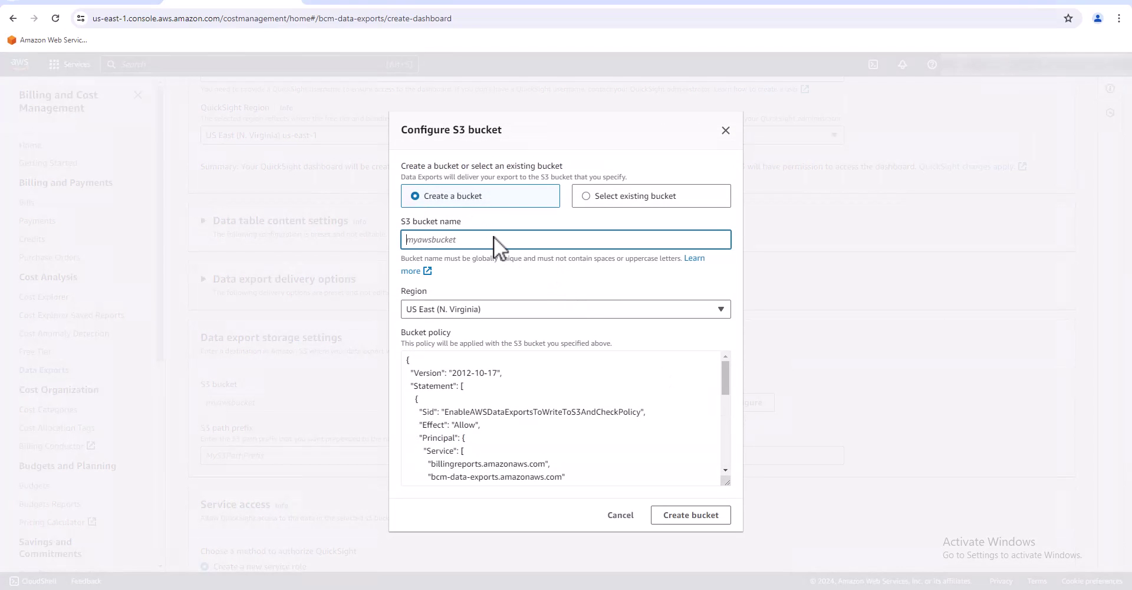
text(techhelpCostandUsage)
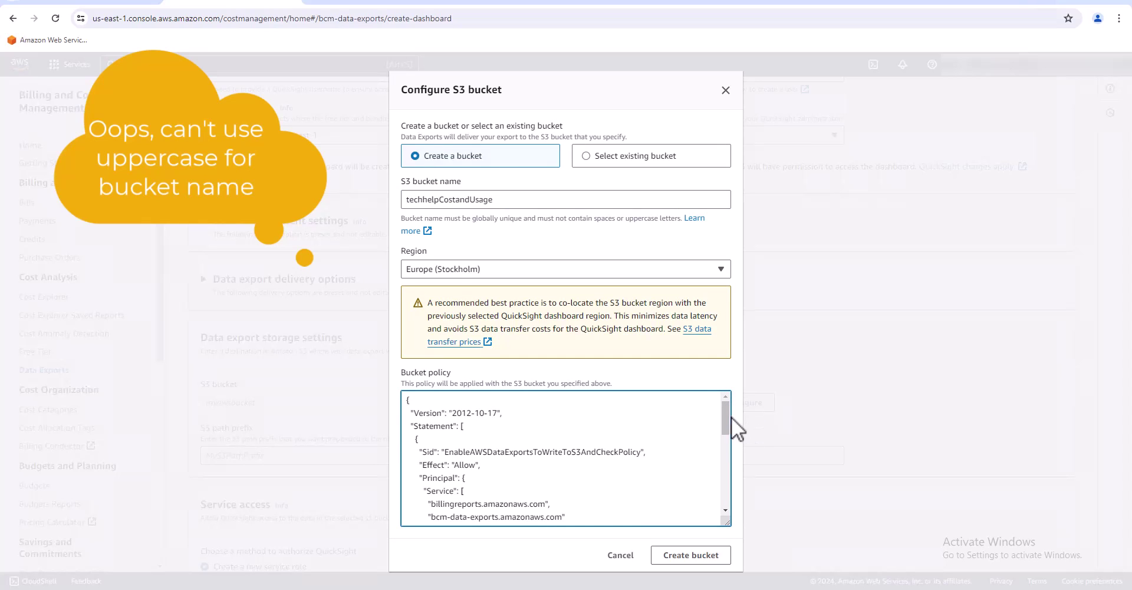
drag(725, 416, 717, 513)
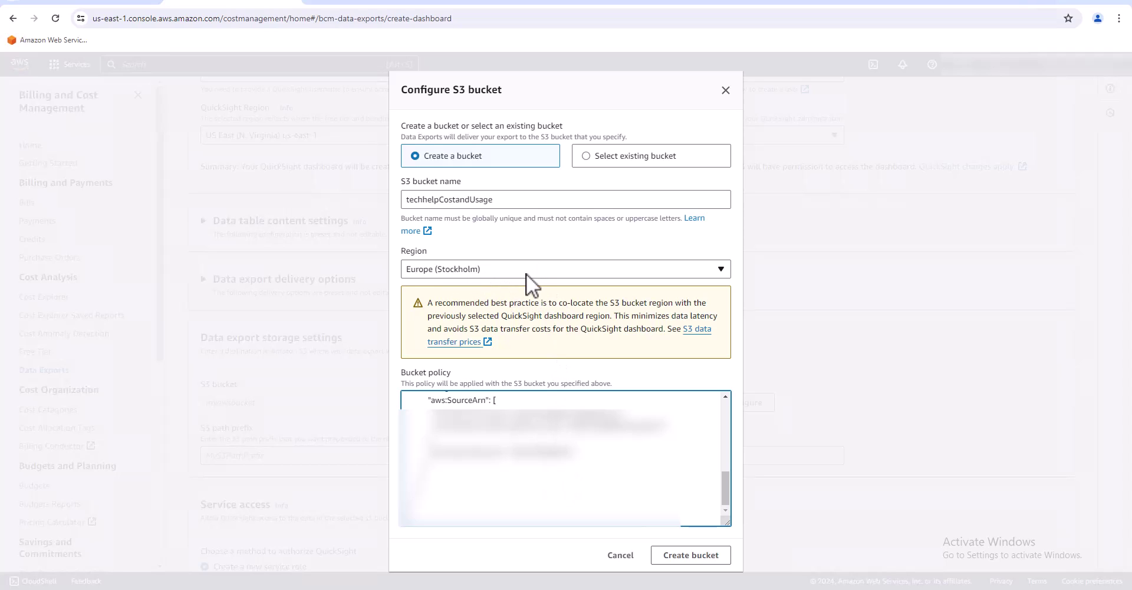
click(720, 269)
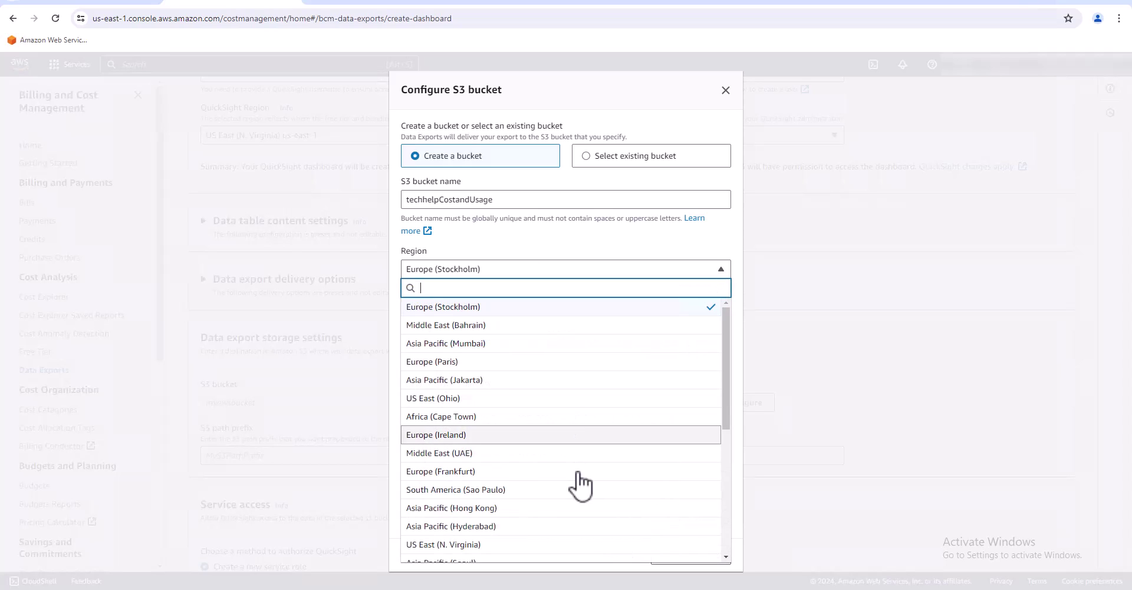
scroll(581, 483, down, 4)
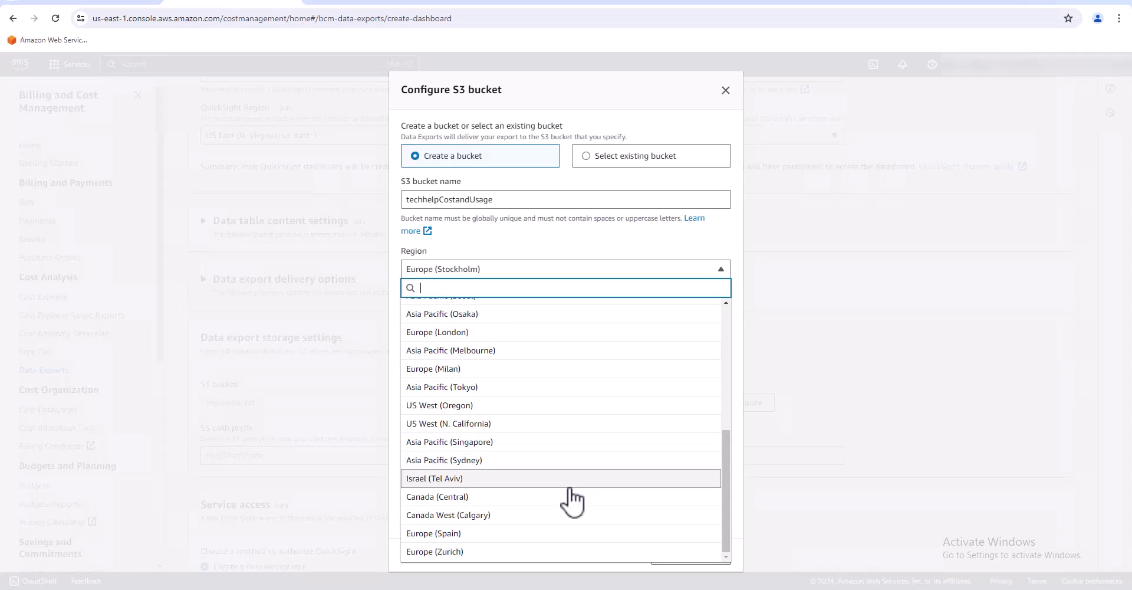
scroll(570, 498, up, 1)
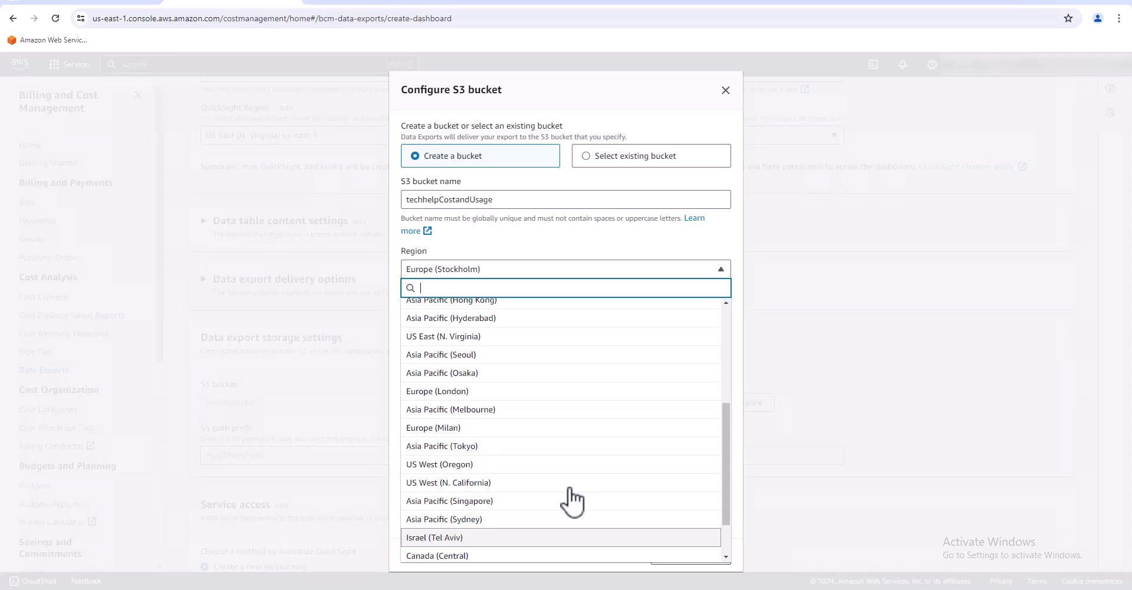
click(472, 338)
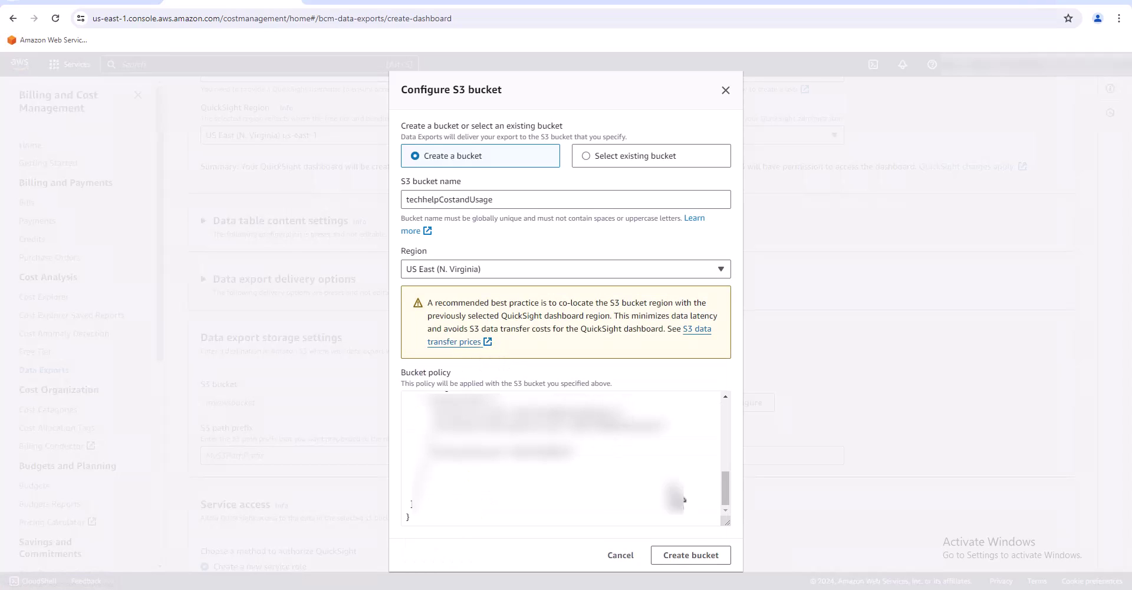
Step: Change the bucket name to lowercase techhelpcostandusage and create the bucket
click(691, 556)
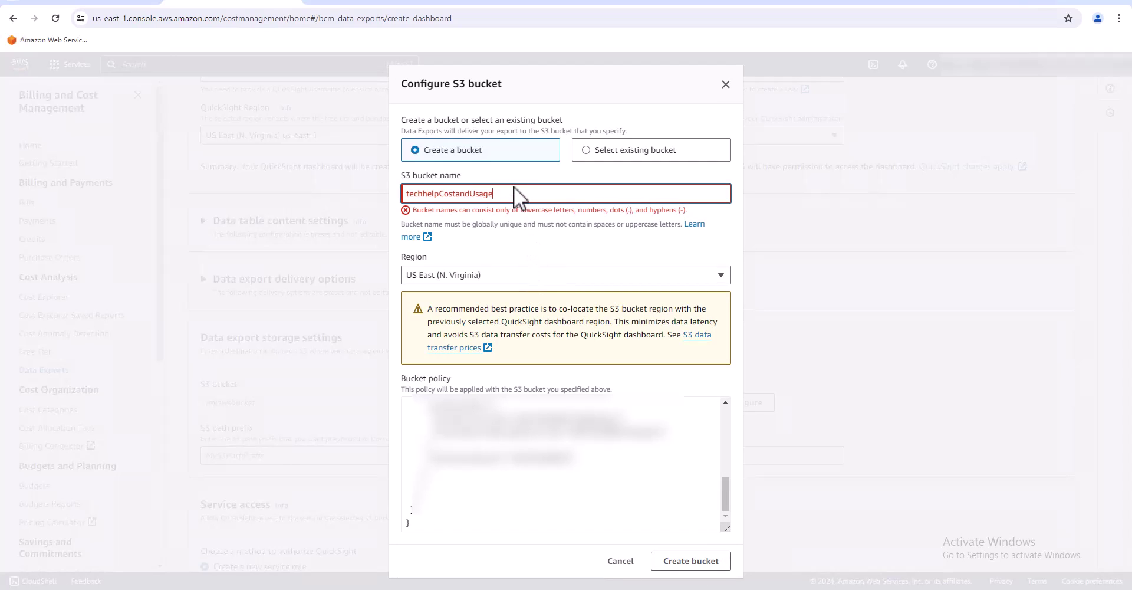
key(BackSpace)
key(BackSpace)
key(BackSpace)
key(BackSpace)
key(BackSpace)
key(BackSpace)
key(BackSpace)
key(BackSpace)
key(BackSpace)
key(BackSpace)
key(BackSpace)
text(costandus)
click(686, 561)
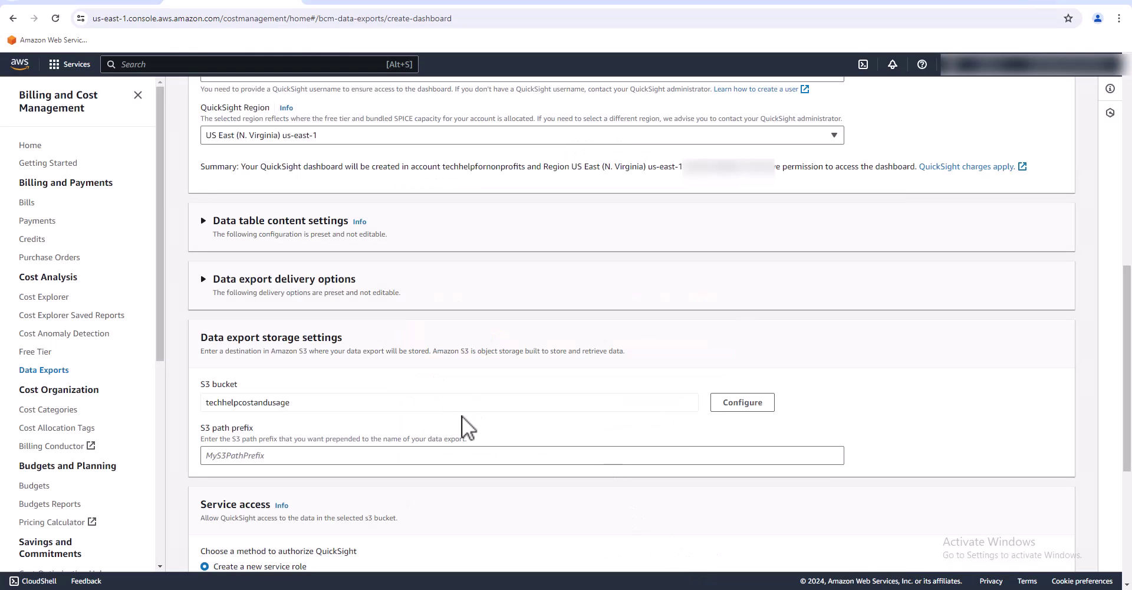
Step: Enter CostandUsage as the S3 path prefix and submit the dashboard export
click(326, 458)
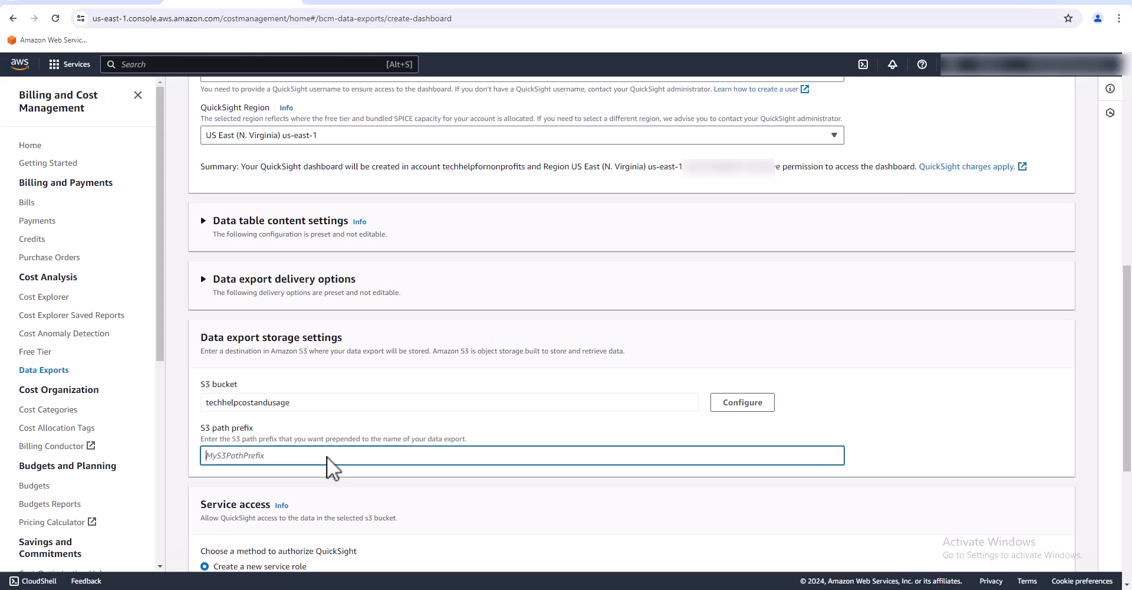
text(CostandUsage-)
scroll(525, 476, down, 3)
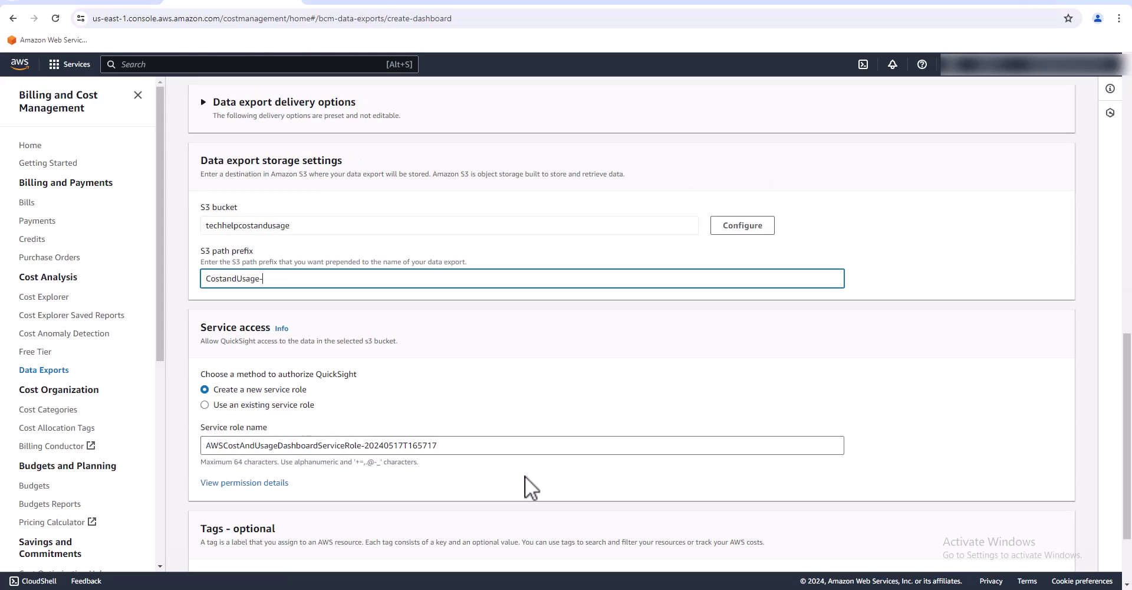
scroll(524, 476, down, 1)
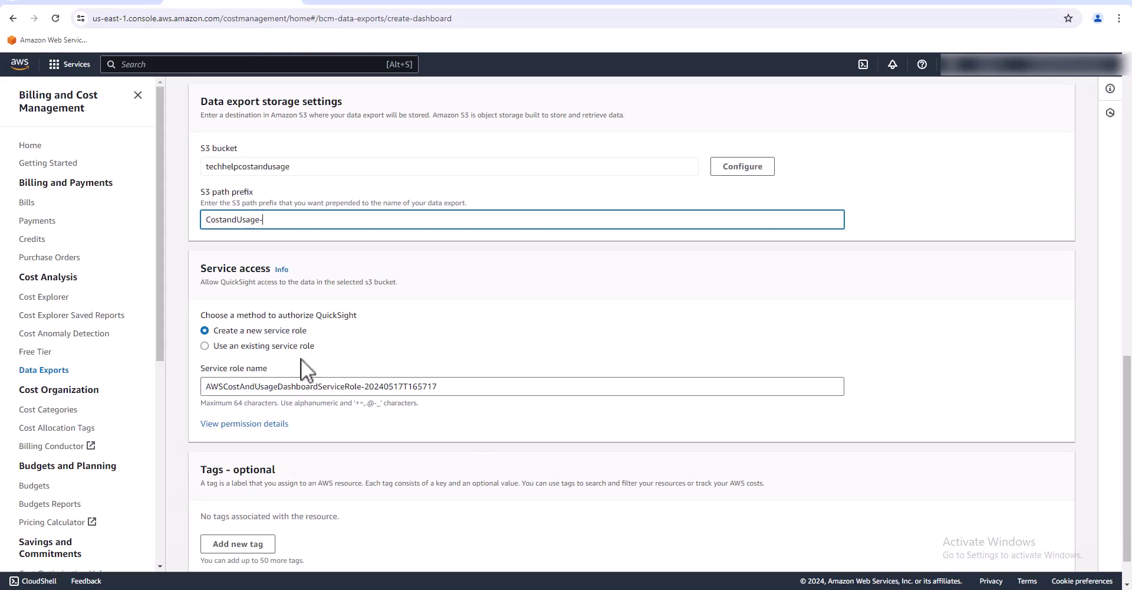
scroll(462, 487, down, 1)
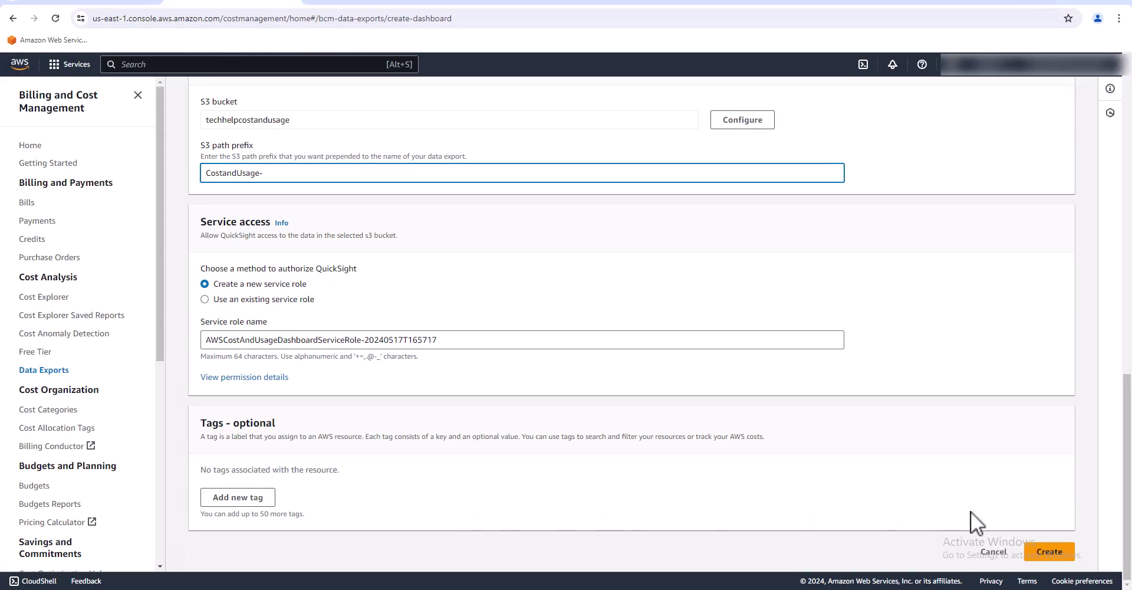
click(1051, 551)
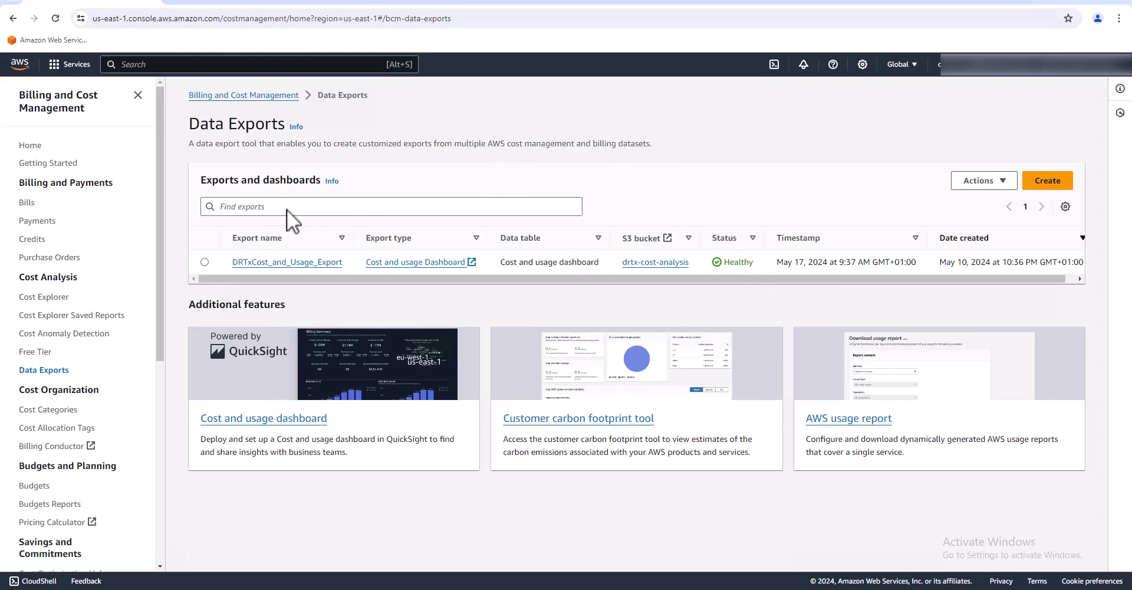
Step: Open the DRTxCost_and_Usage_Export entry from the Exports and dashboards table
click(273, 262)
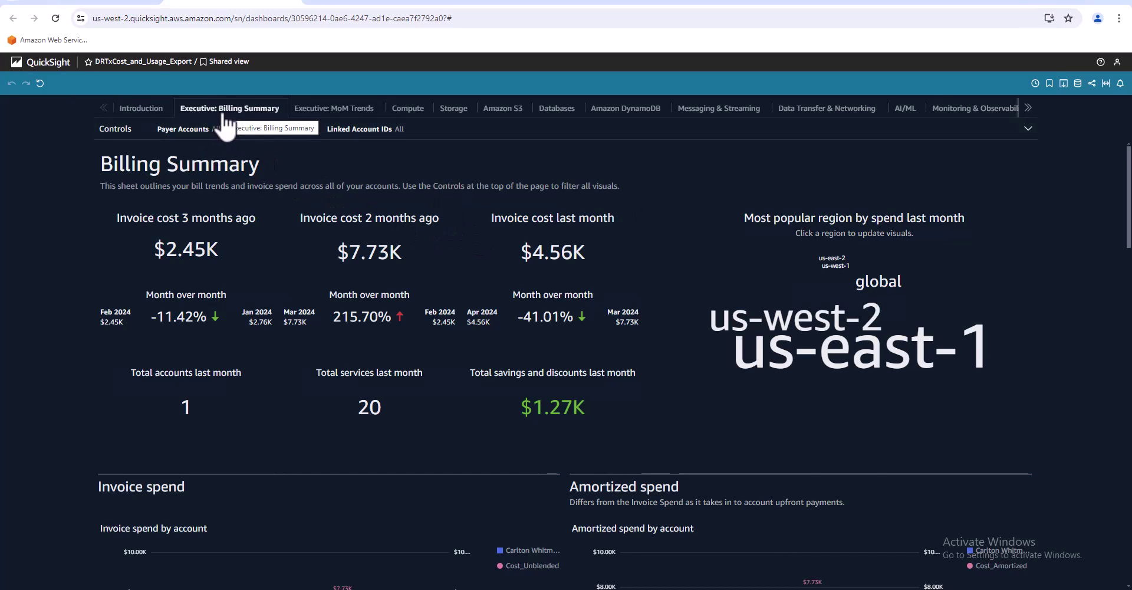
Step: Show the Introduction sheet and skim its Getting started notes and Table of contents
click(141, 108)
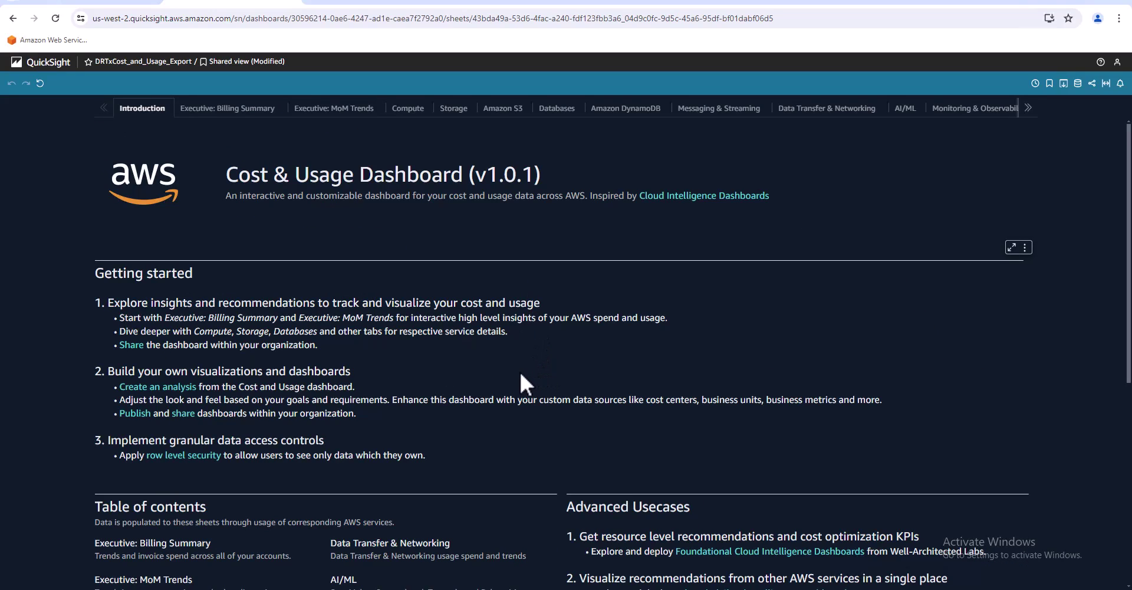
scroll(519, 370, down, 6)
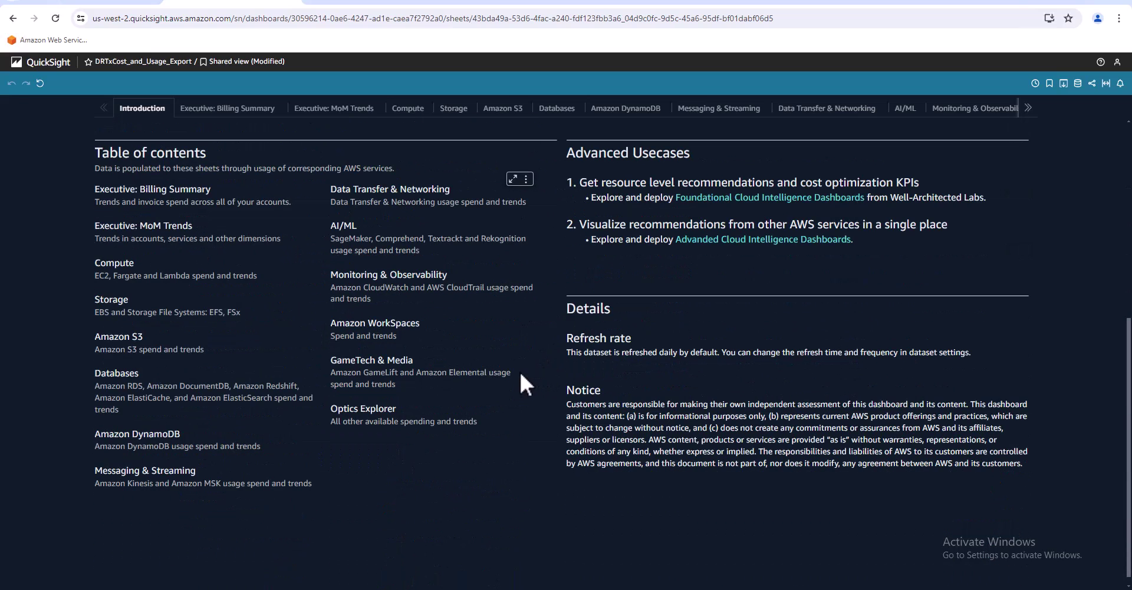
scroll(481, 345, up, 6)
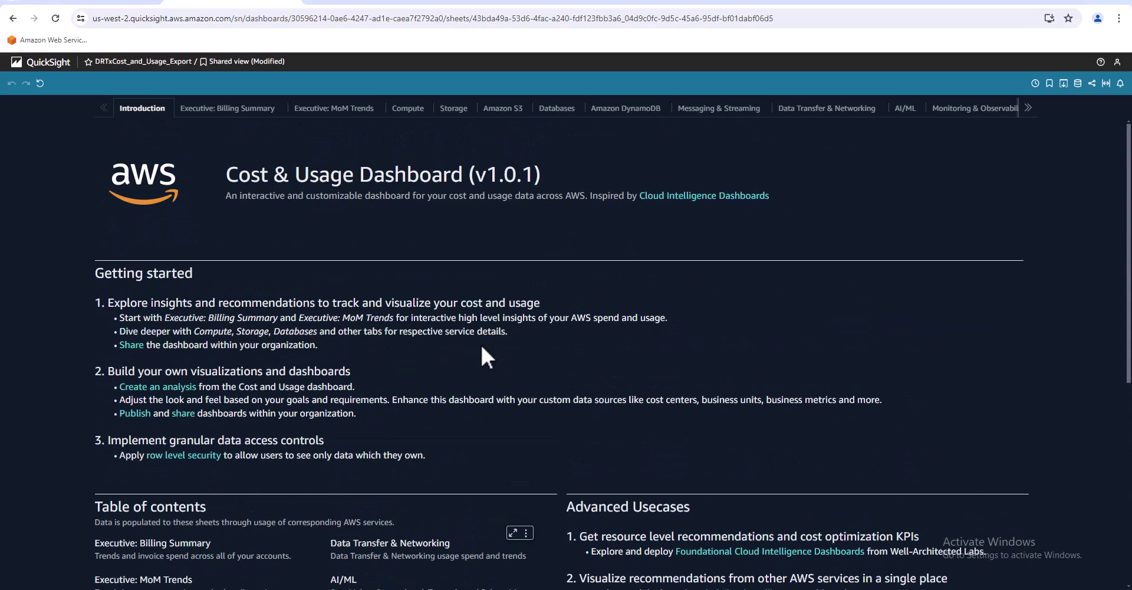
Step: On the Executive: Billing Summary sheet, filter Invoice spend by account to Mar 2024
click(217, 113)
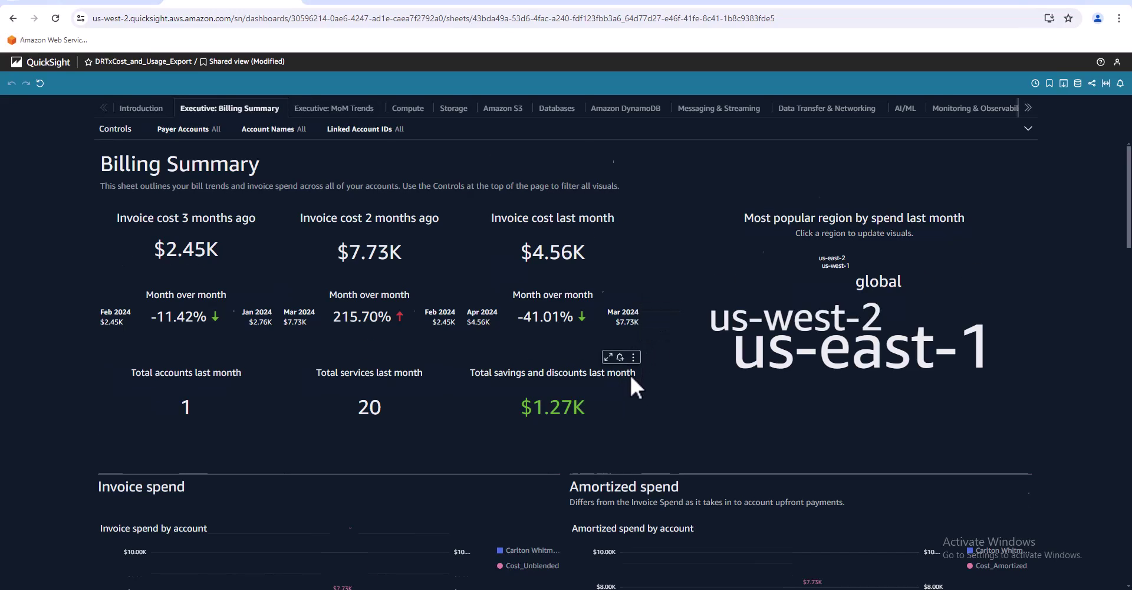
scroll(631, 380, down, 4)
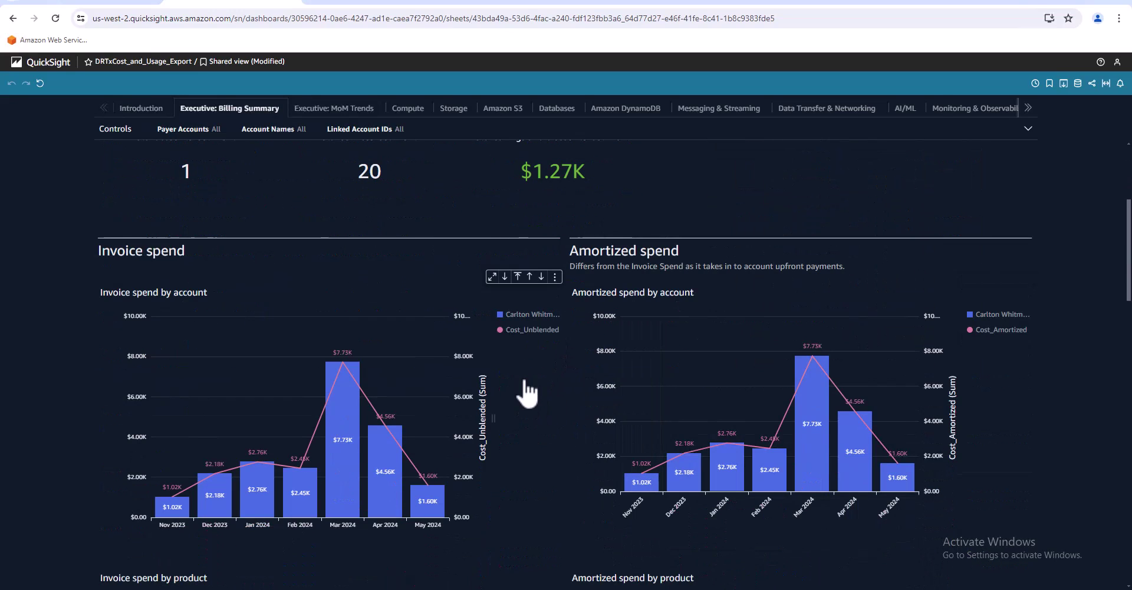
mouse_move(333, 403)
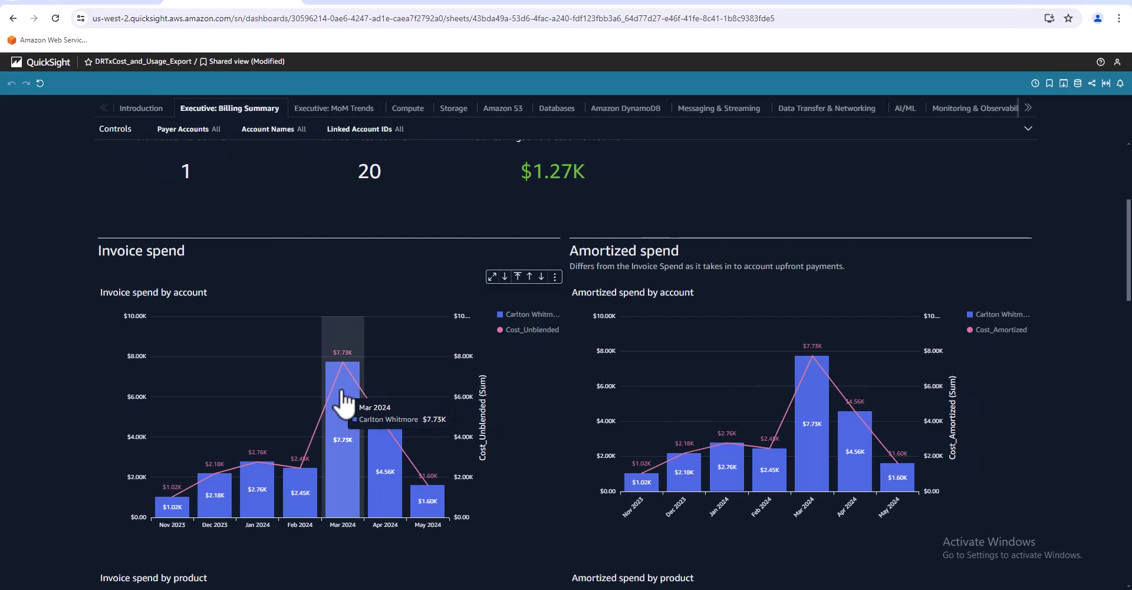
click(341, 389)
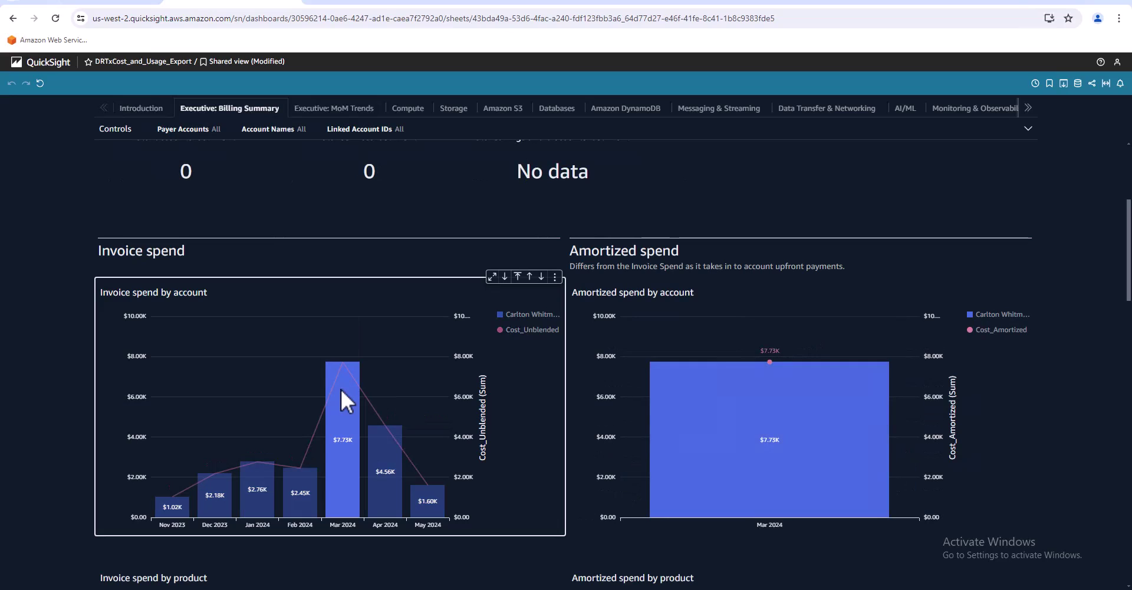
Step: Review the filtered Billing Summary charts further down the sheet
mouse_move(819, 443)
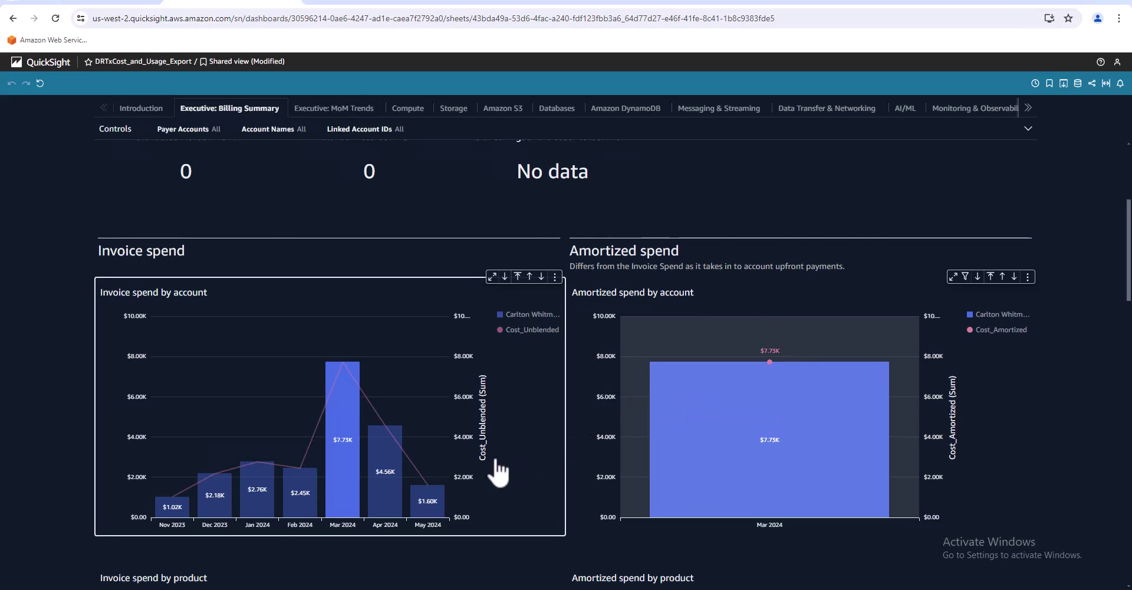
scroll(459, 456, down, 7)
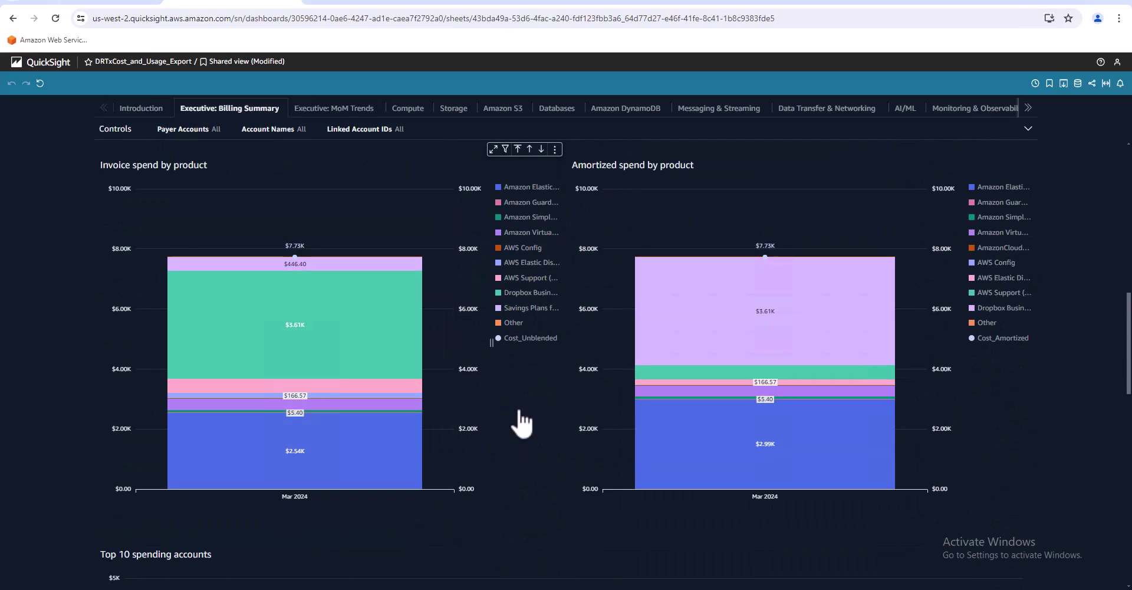
scroll(487, 436, up, 5)
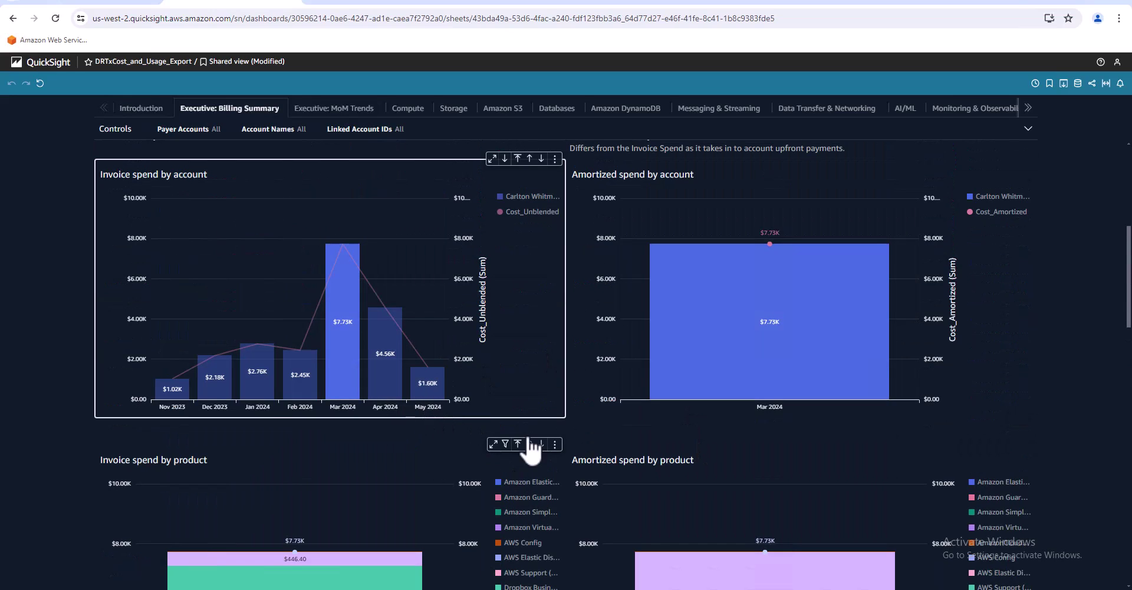
scroll(413, 466, down, 3)
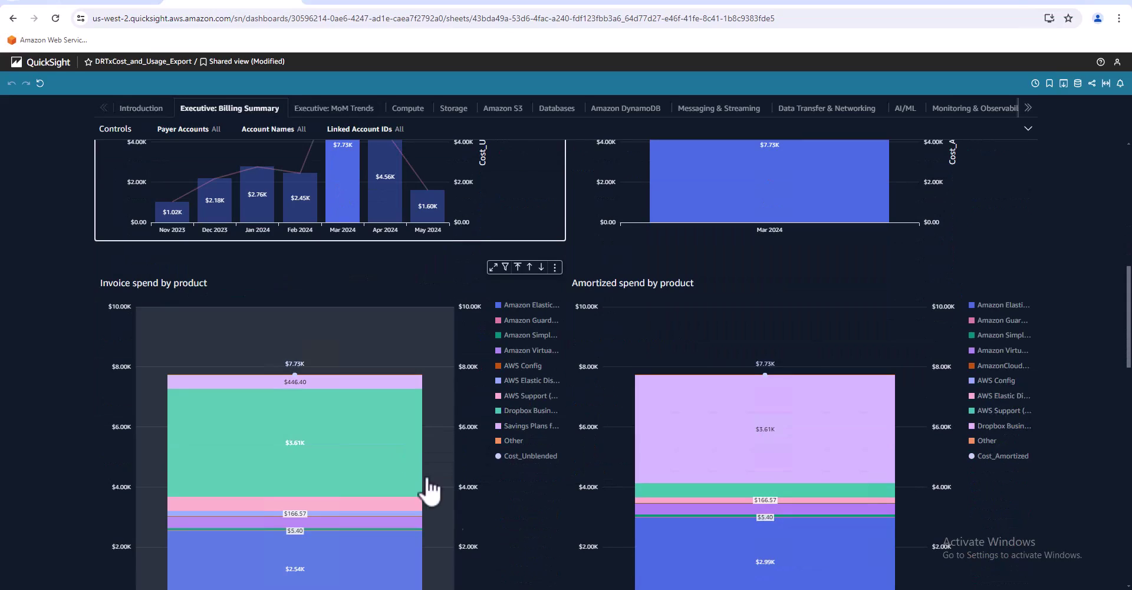
scroll(483, 575, down, 2)
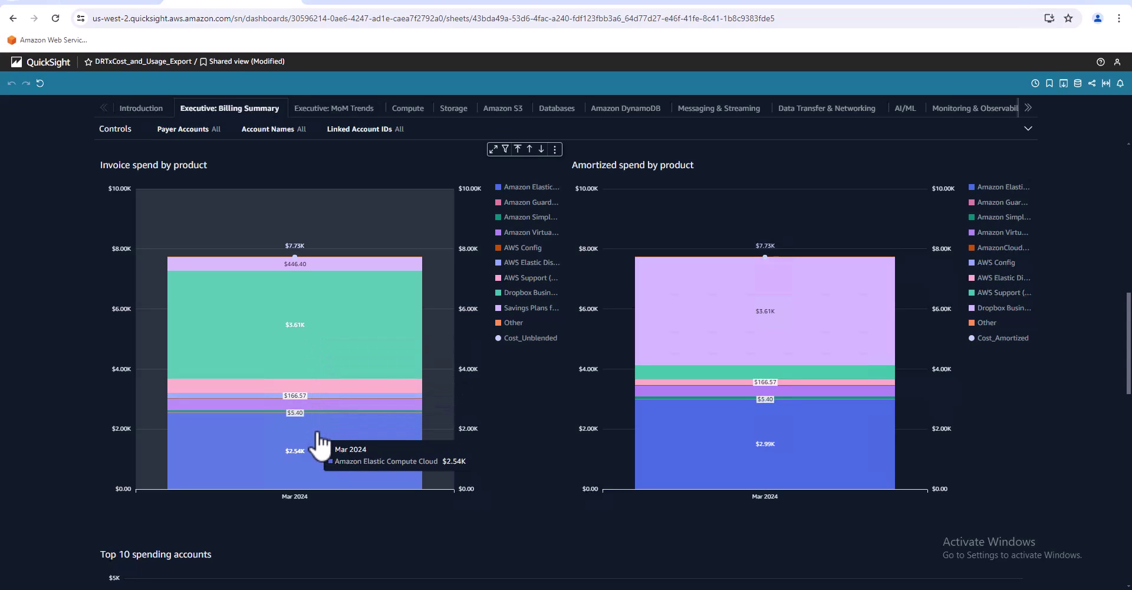
scroll(631, 583, down, 5)
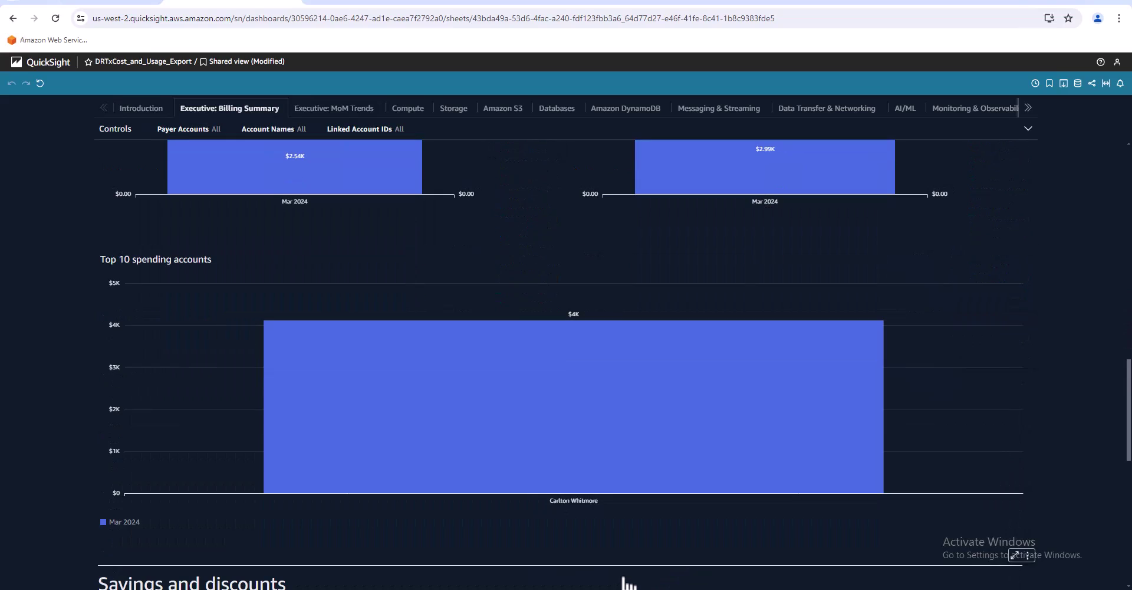
scroll(629, 583, down, 2)
scroll(624, 579, up, 1)
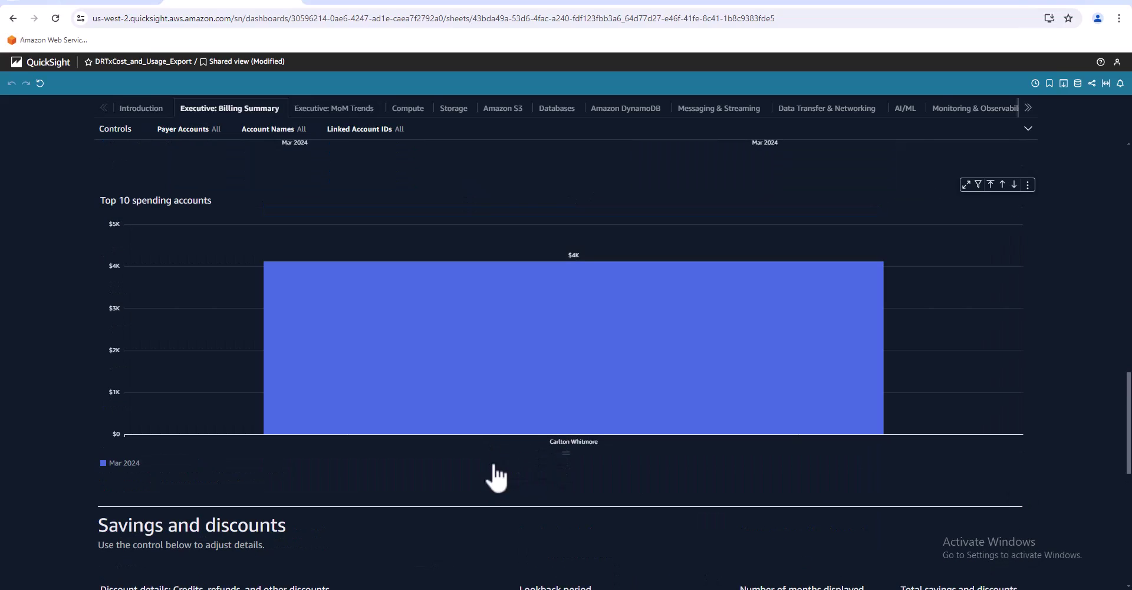
scroll(496, 474, down, 2)
scroll(494, 475, down, 5)
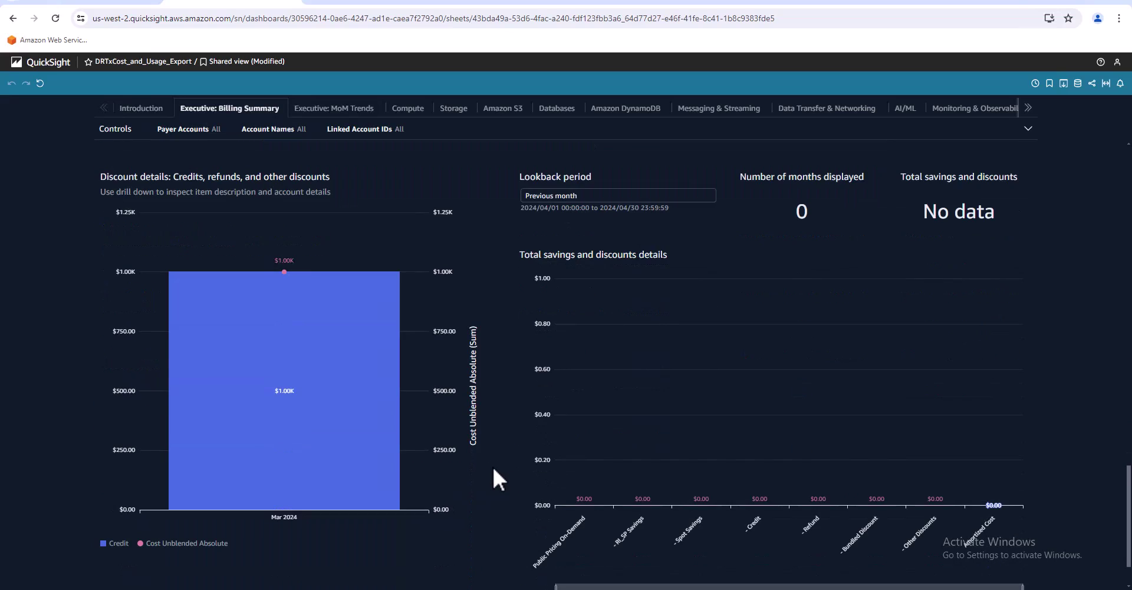
scroll(500, 437, down, 1)
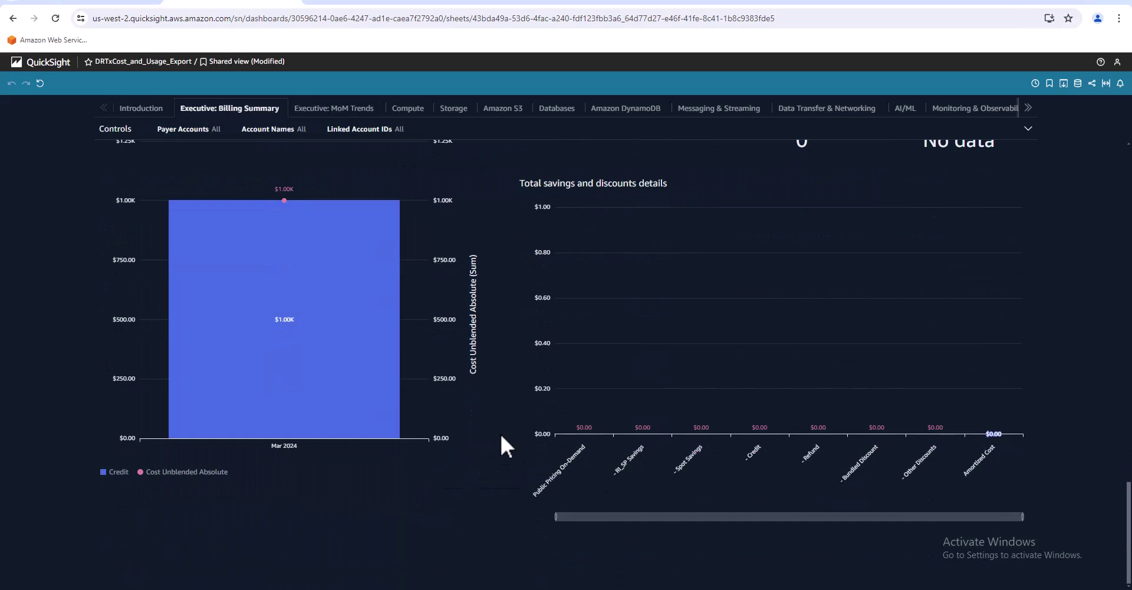
scroll(484, 506, up, 20)
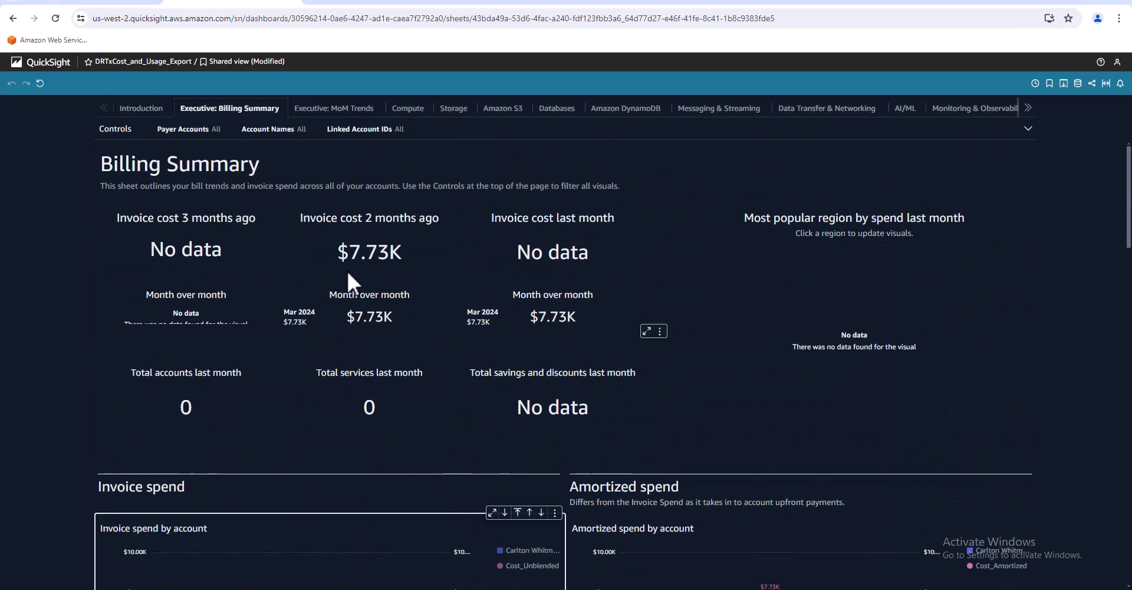
Step: Browse the MoM Trends, Compute and Storage sheets, ending on the Storage EBS Summary
click(357, 110)
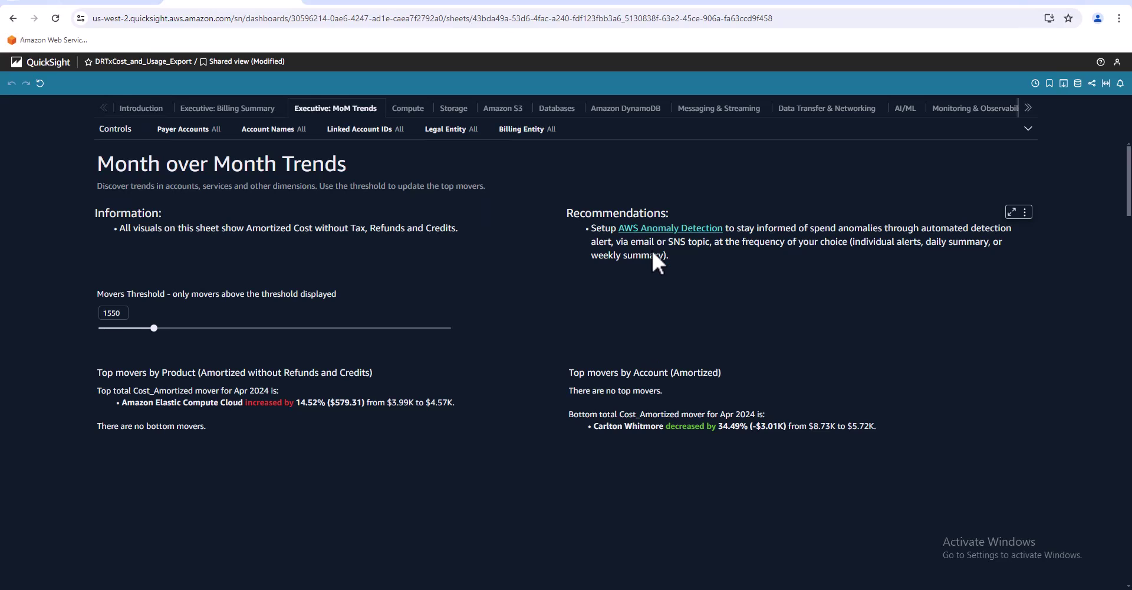
click(412, 112)
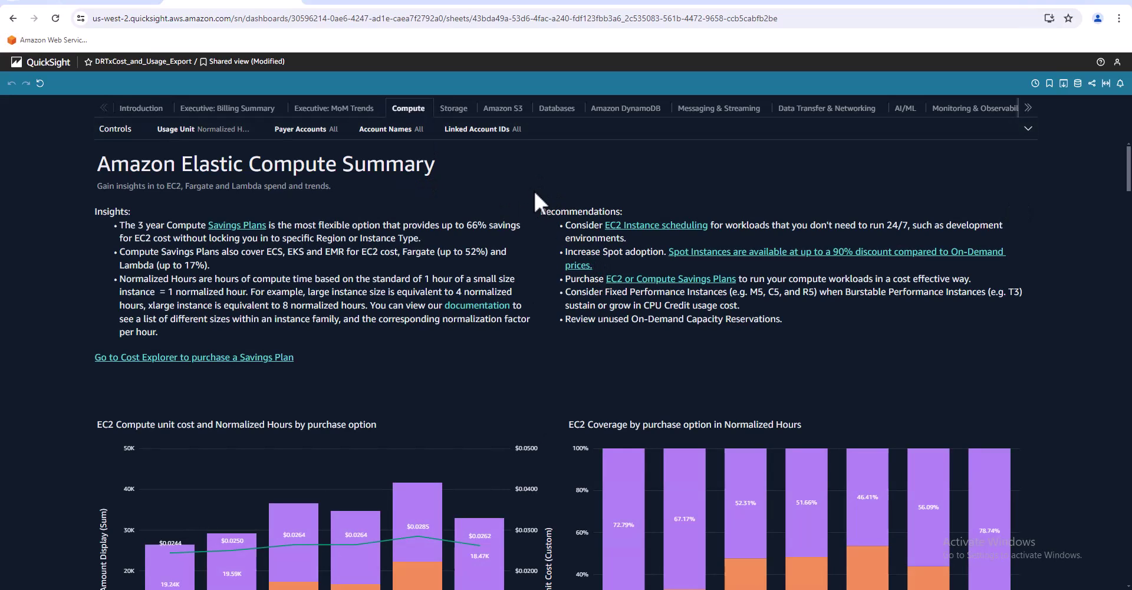
click(459, 109)
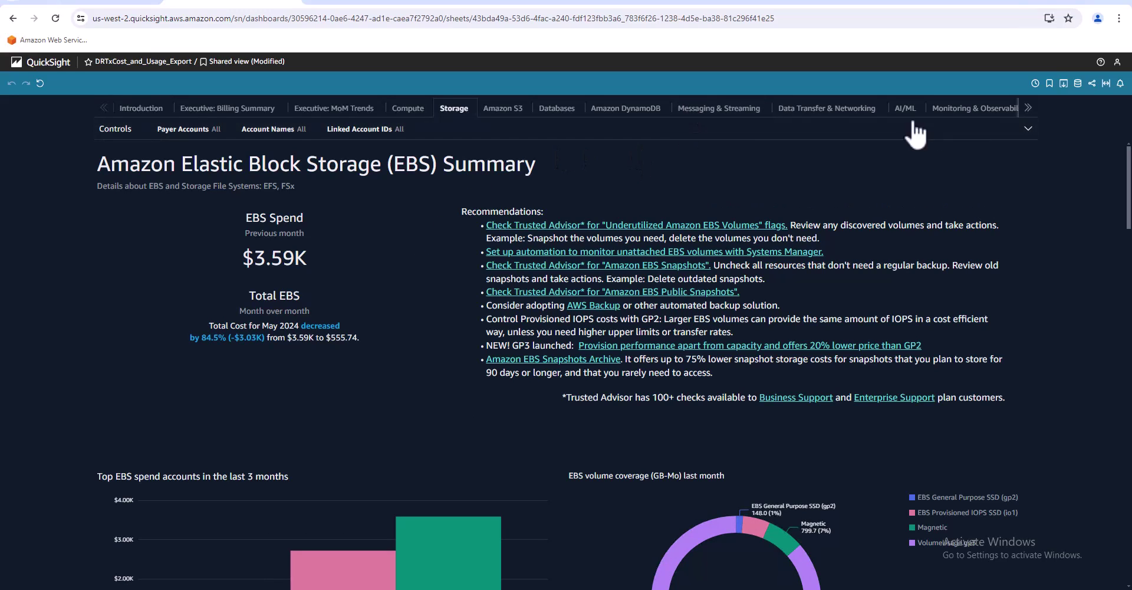
click(1031, 109)
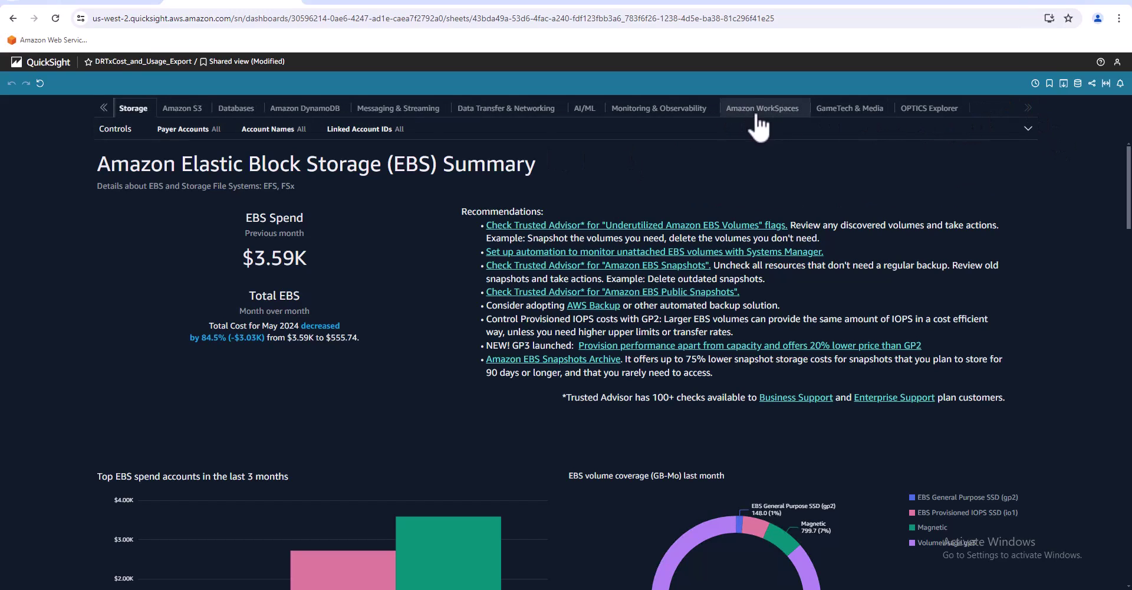
click(104, 110)
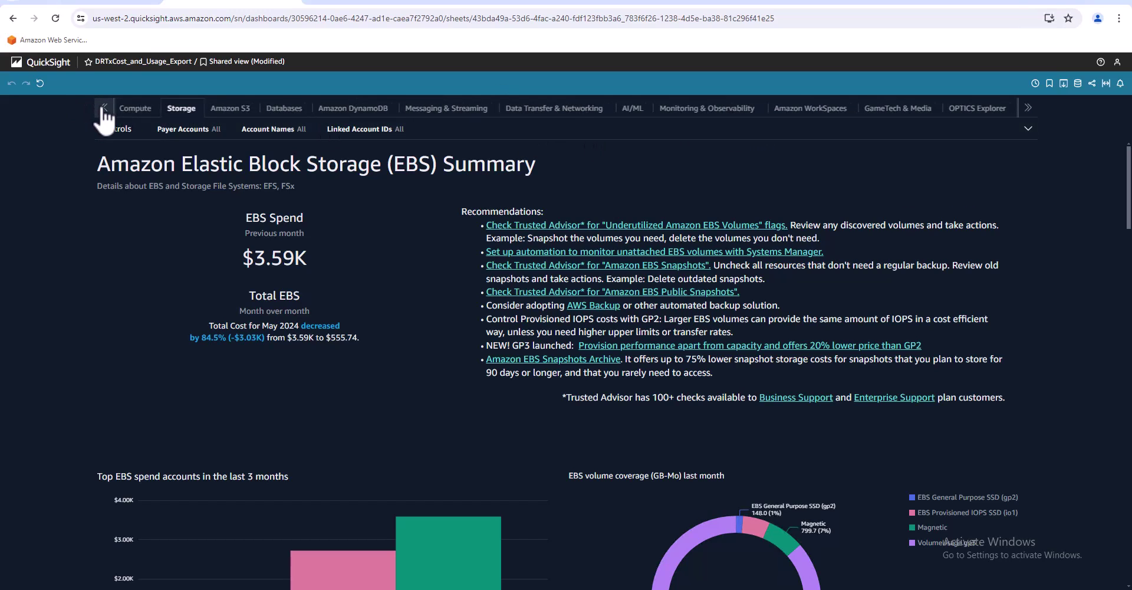
click(104, 111)
click(104, 108)
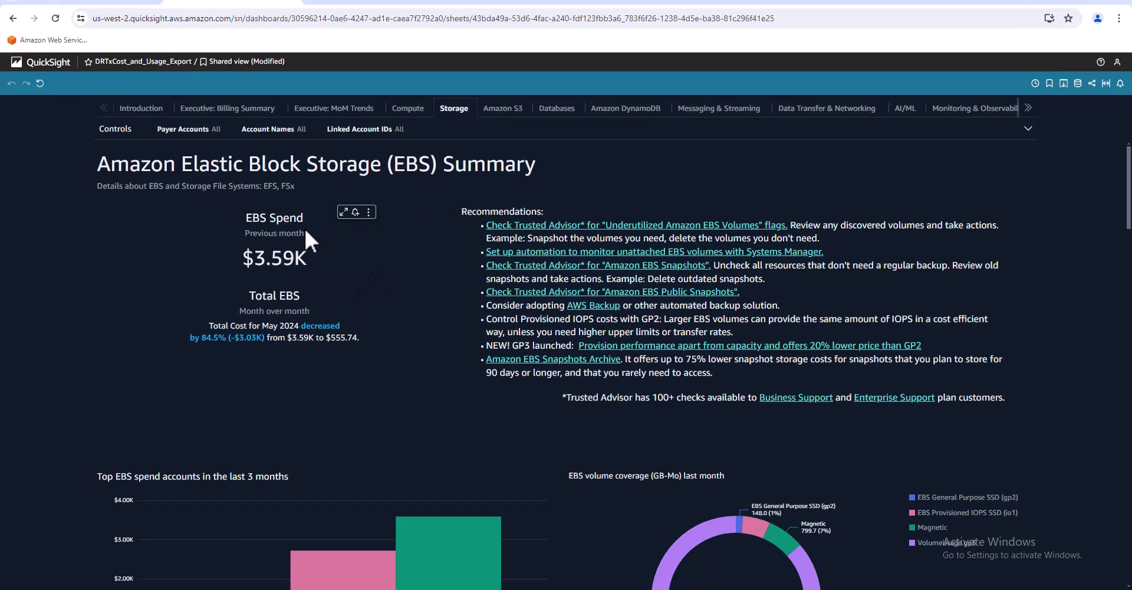
Step: Start an alert on the EBS Spend value with a threshold above $1000
click(290, 232)
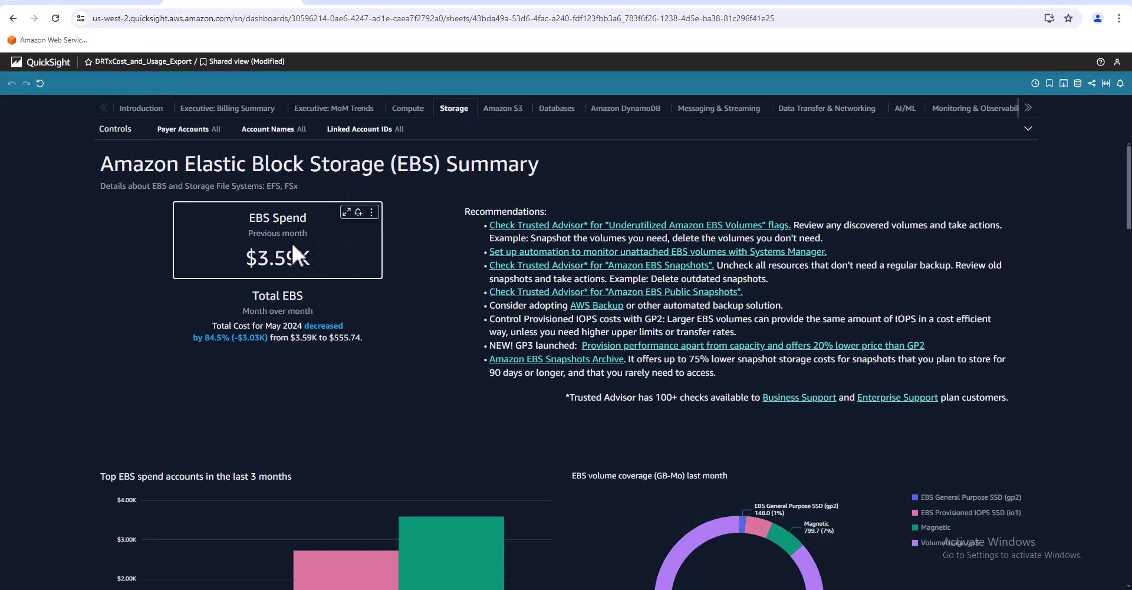
click(357, 212)
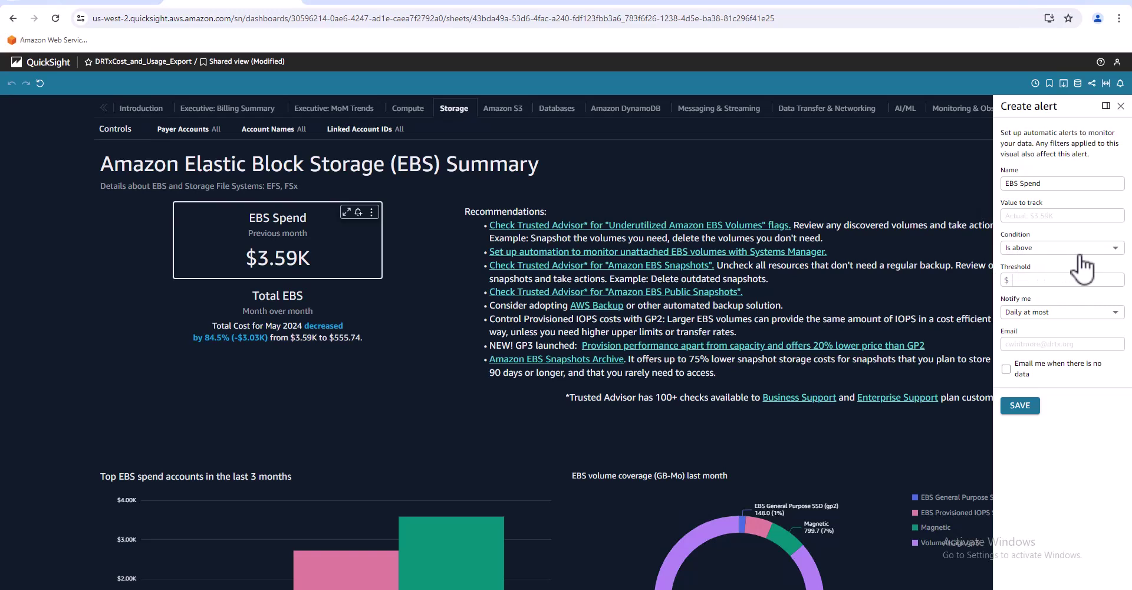
click(1030, 278)
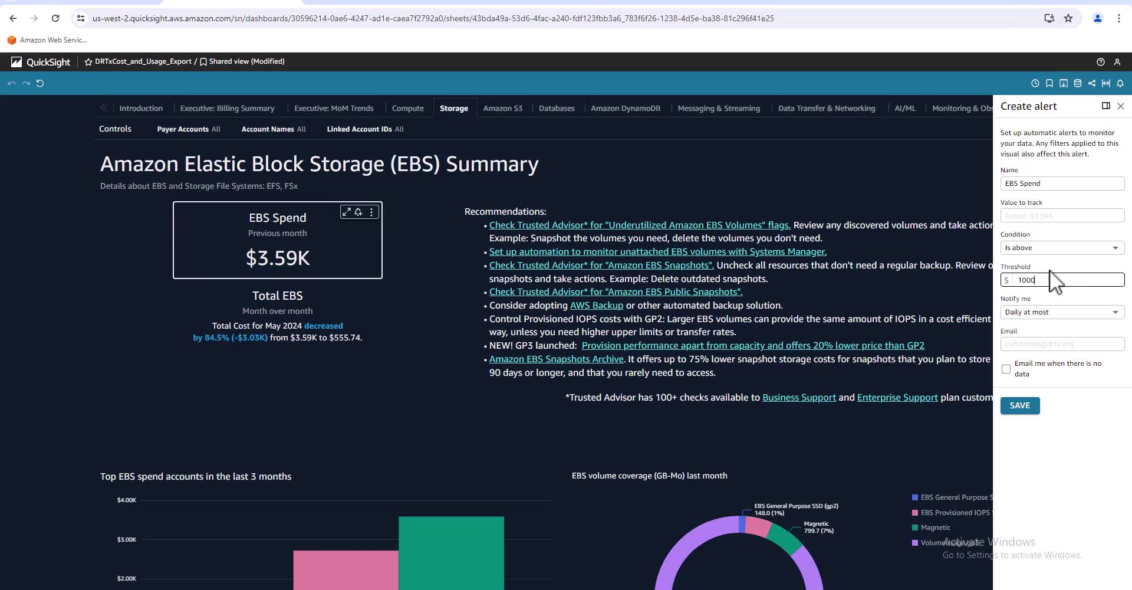
Step: Set the alert to notify daily at most and email when no data, then discard it
click(1114, 311)
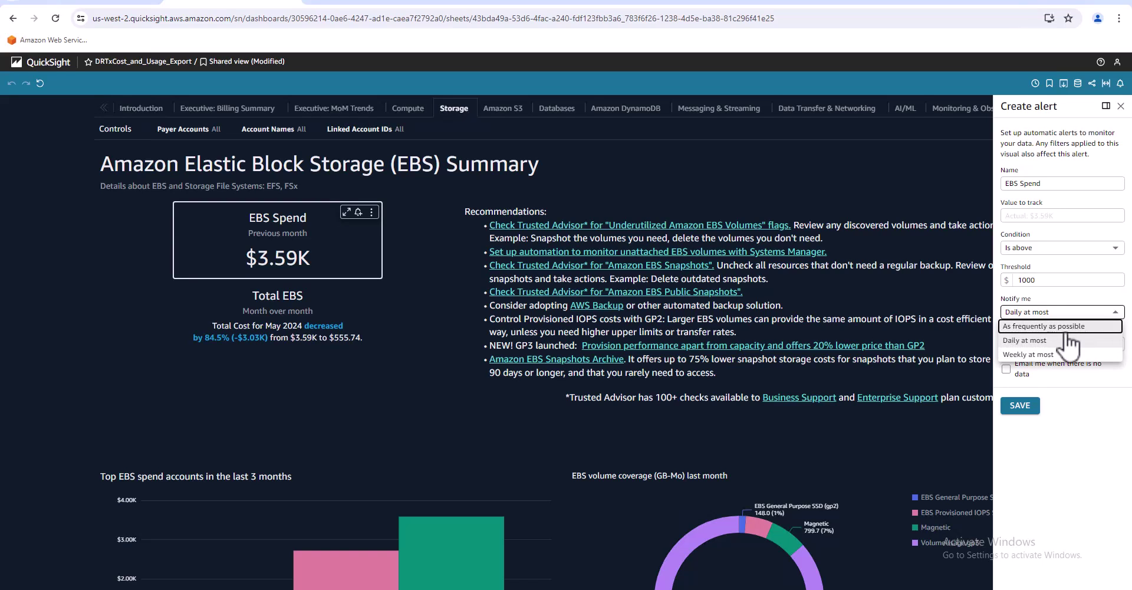
click(1046, 342)
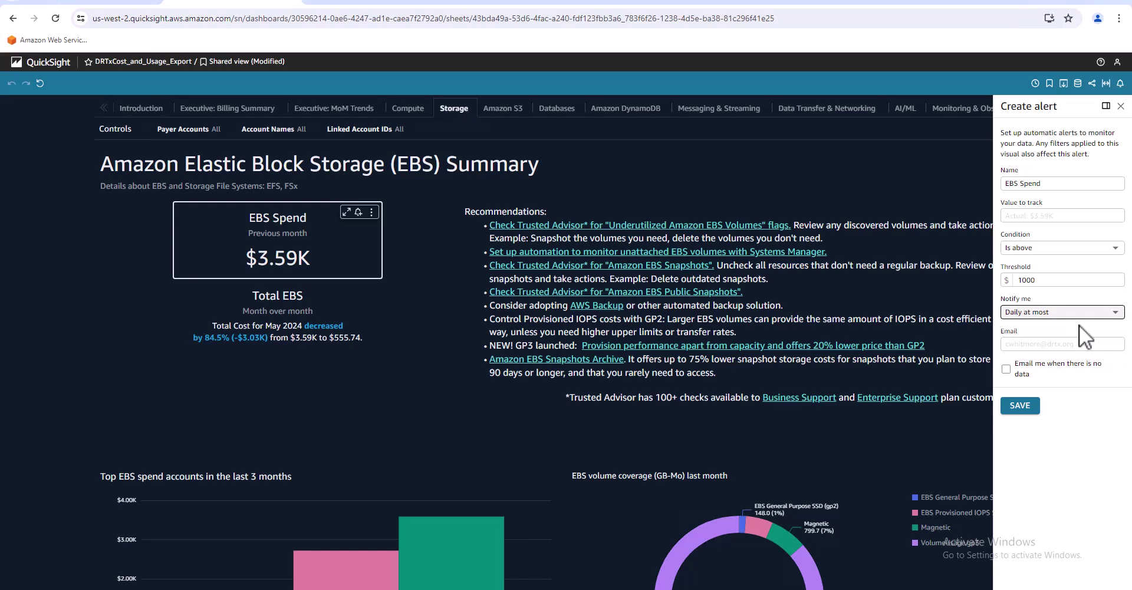
click(1107, 314)
click(1029, 354)
click(1116, 312)
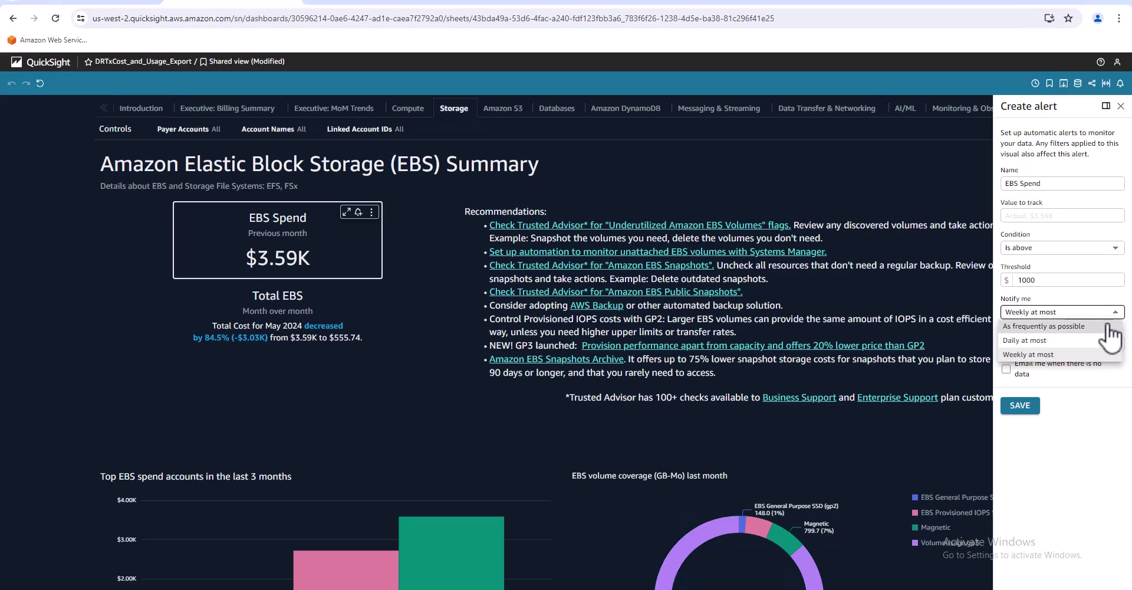
click(1090, 343)
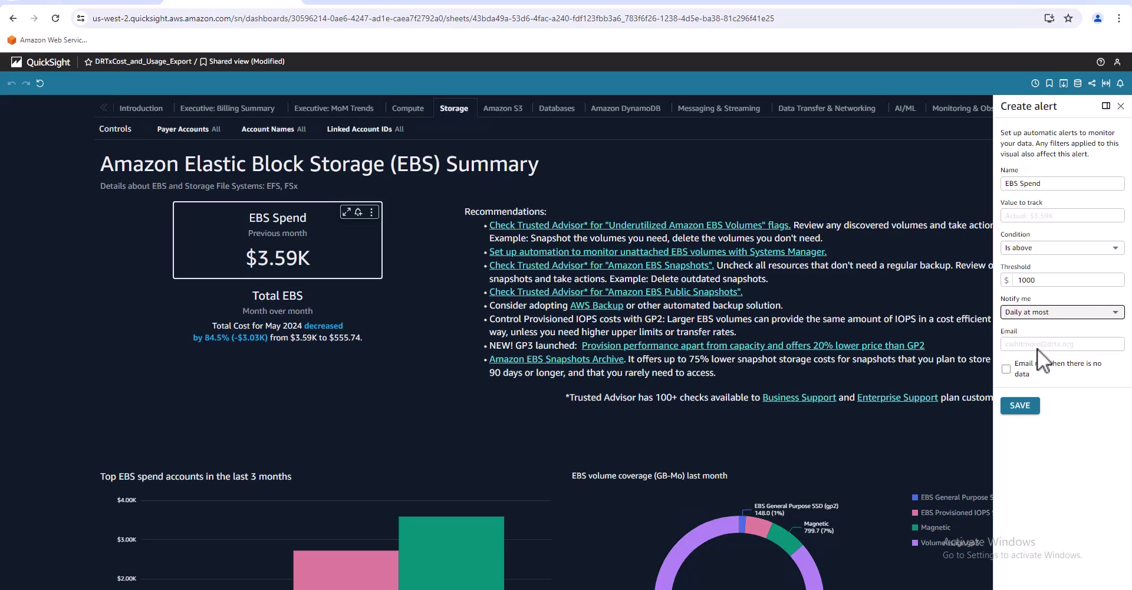
click(1032, 378)
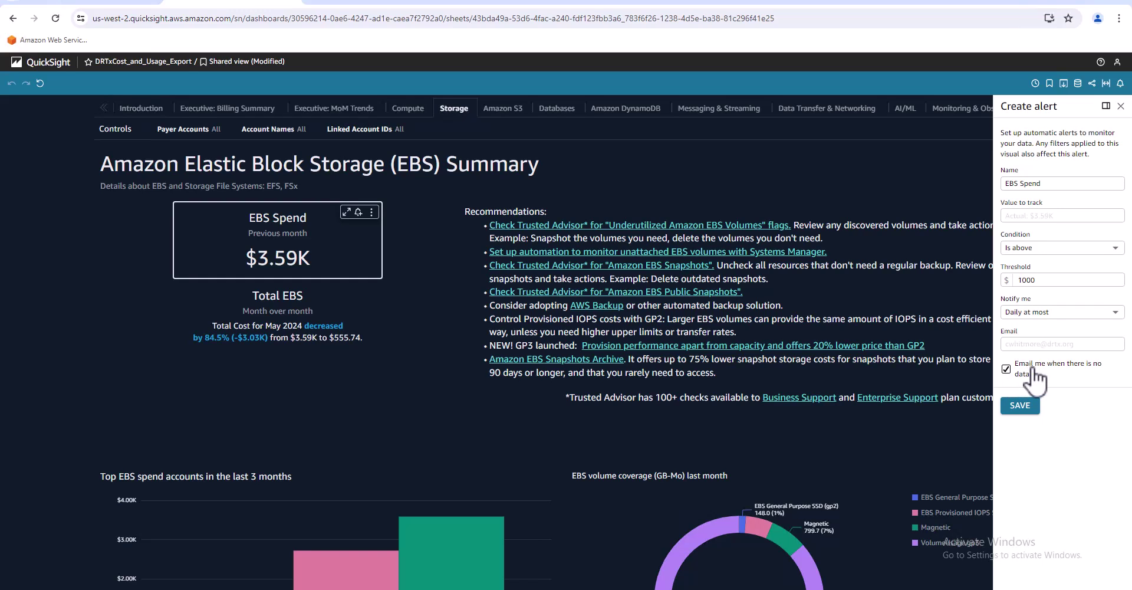
click(1120, 106)
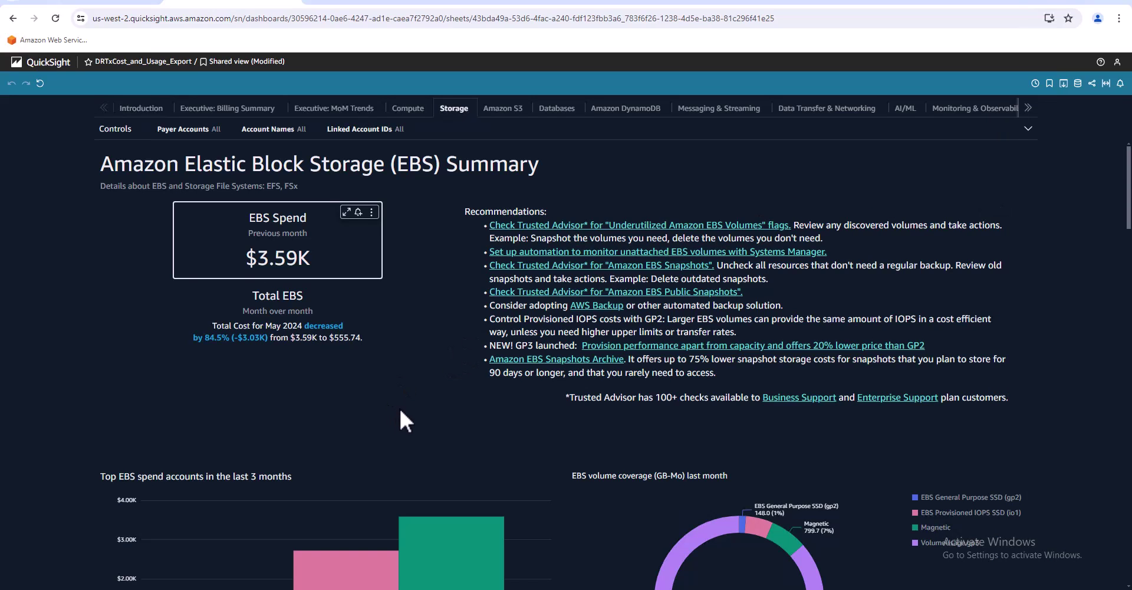
scroll(404, 412, down, 4)
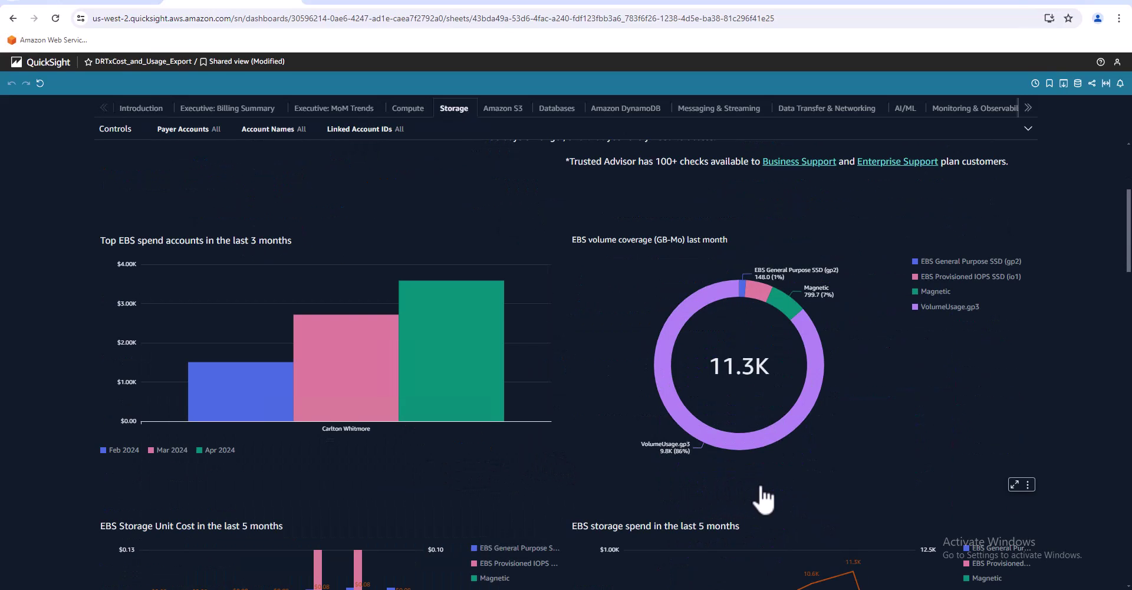
scroll(764, 499, down, 6)
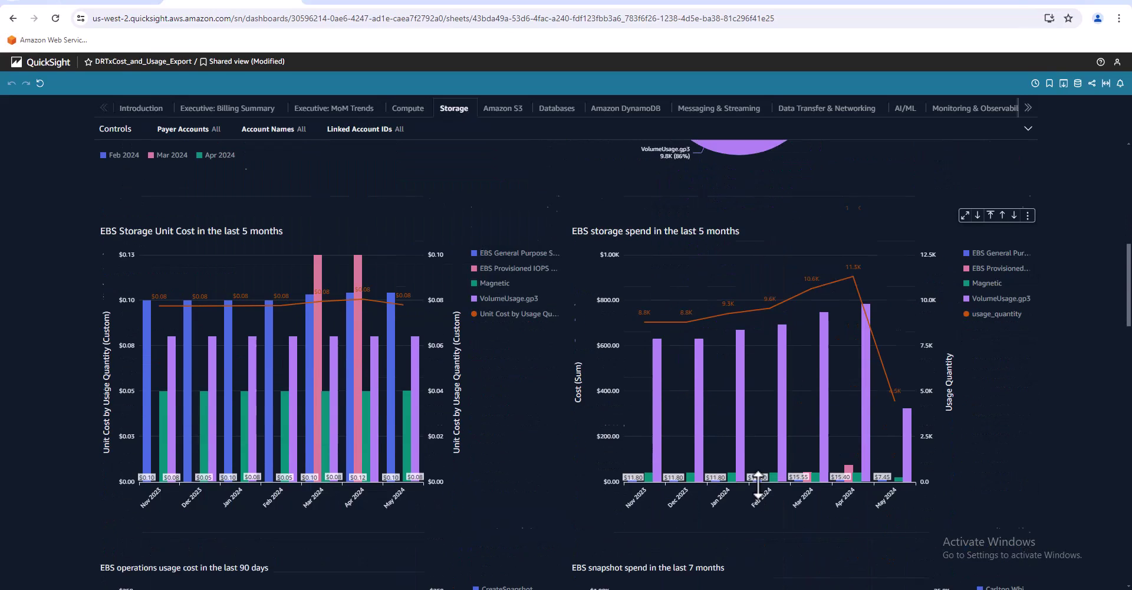
scroll(537, 474, down, 4)
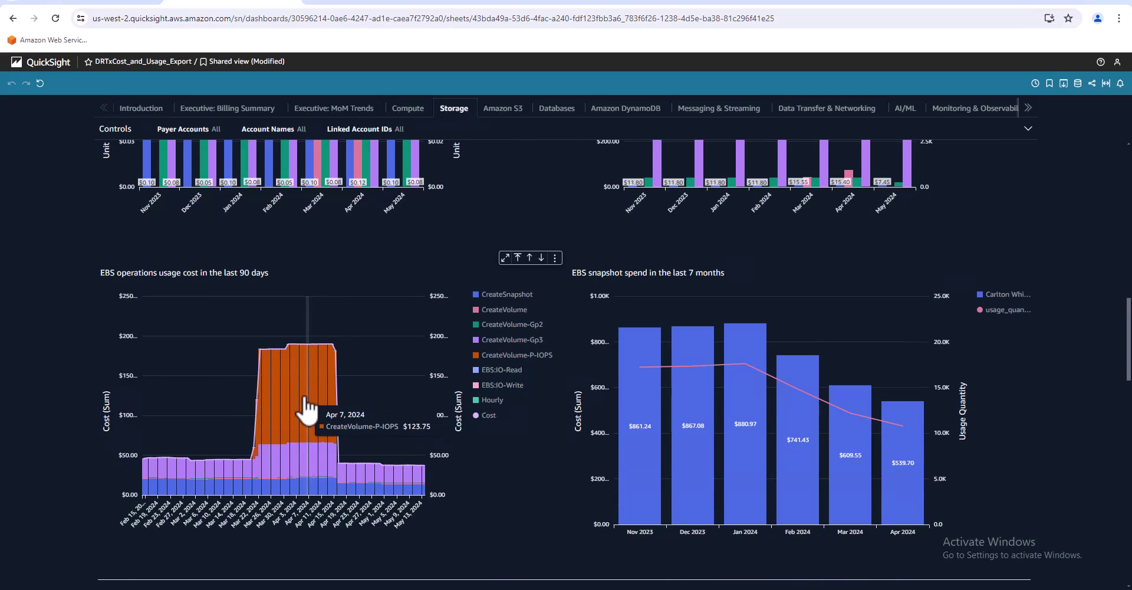
mouse_move(298, 407)
scroll(500, 465, down, 5)
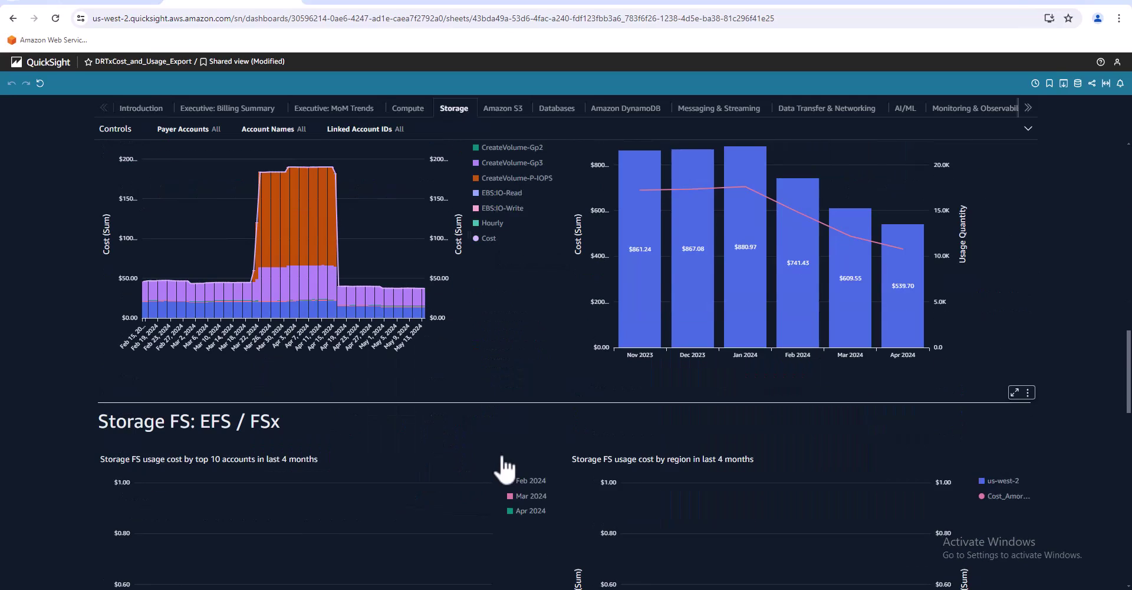
scroll(497, 454, down, 3)
scroll(497, 454, up, 4)
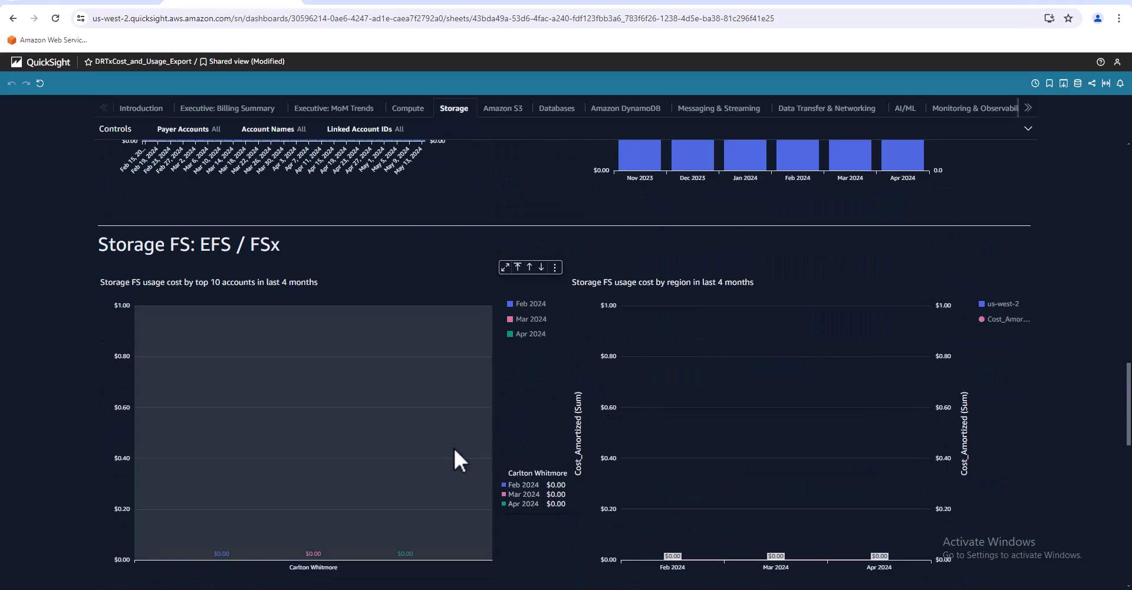
scroll(699, 476, up, 8)
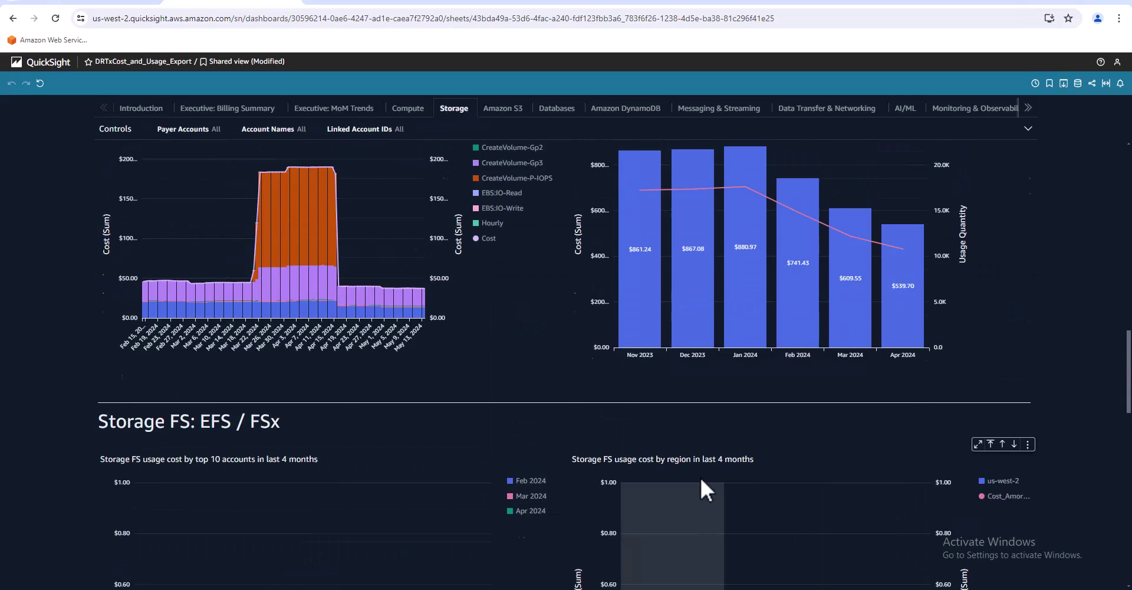
scroll(700, 477, up, 13)
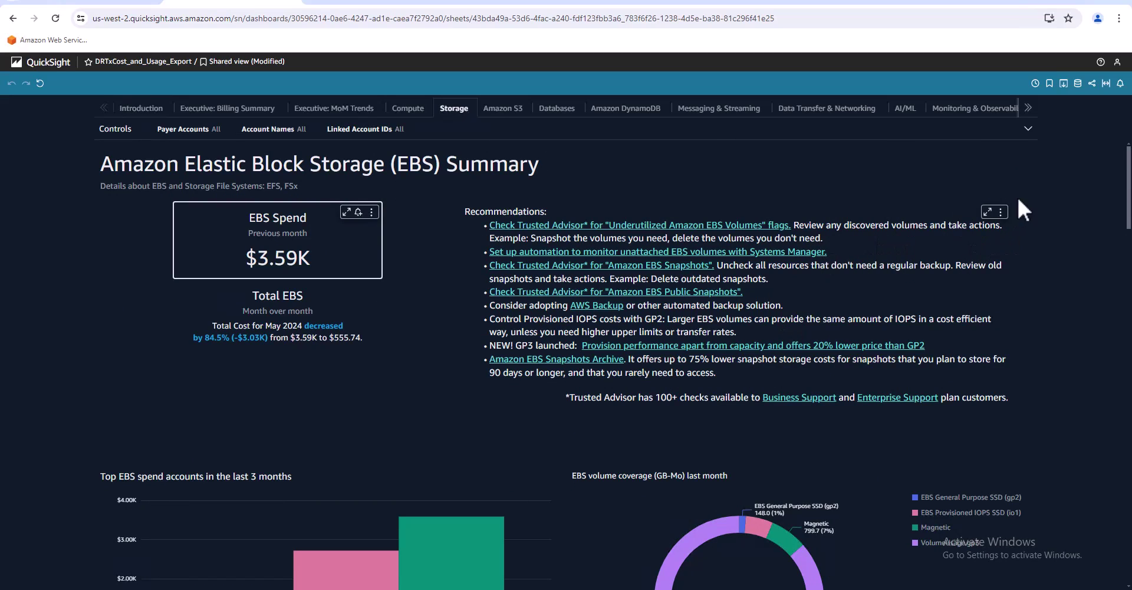
Step: Open the dashboard's Share dashboard permissions page and focus the invite user search
click(1092, 83)
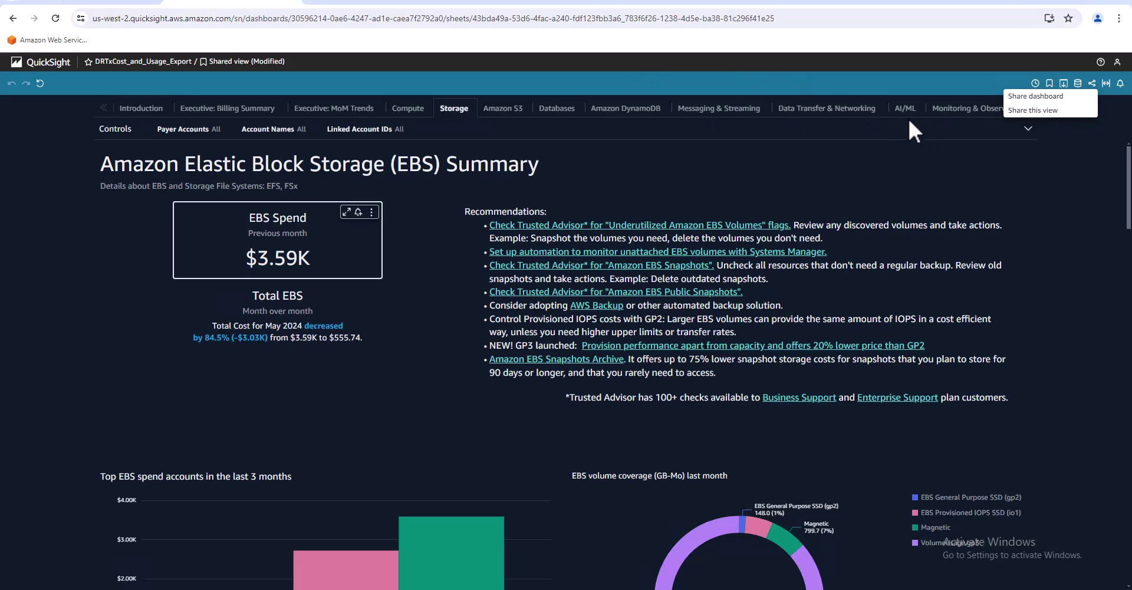
click(1041, 98)
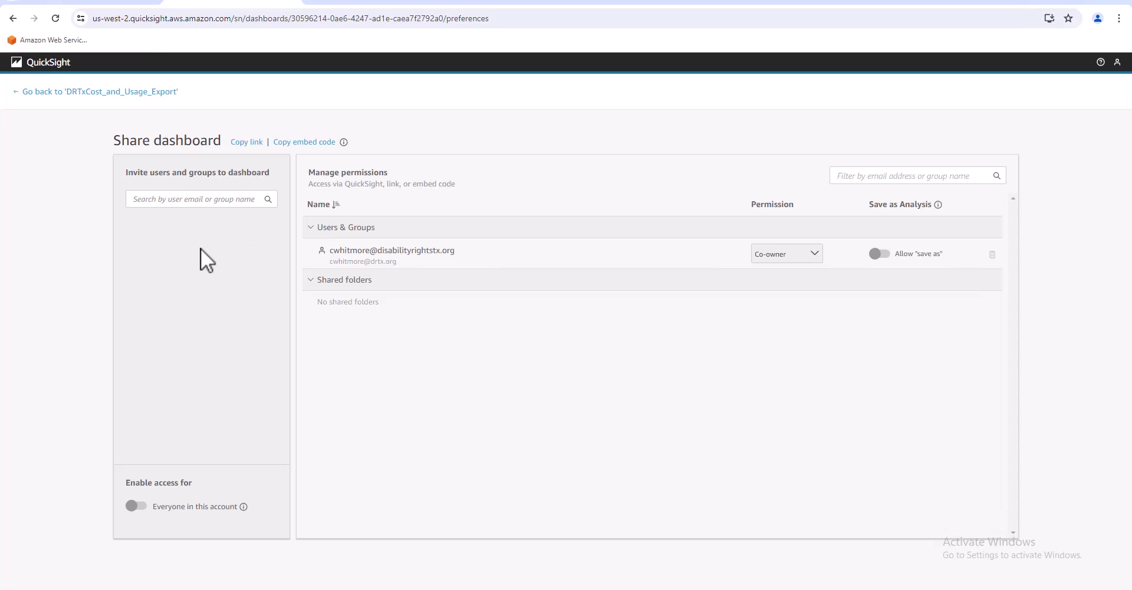
click(190, 203)
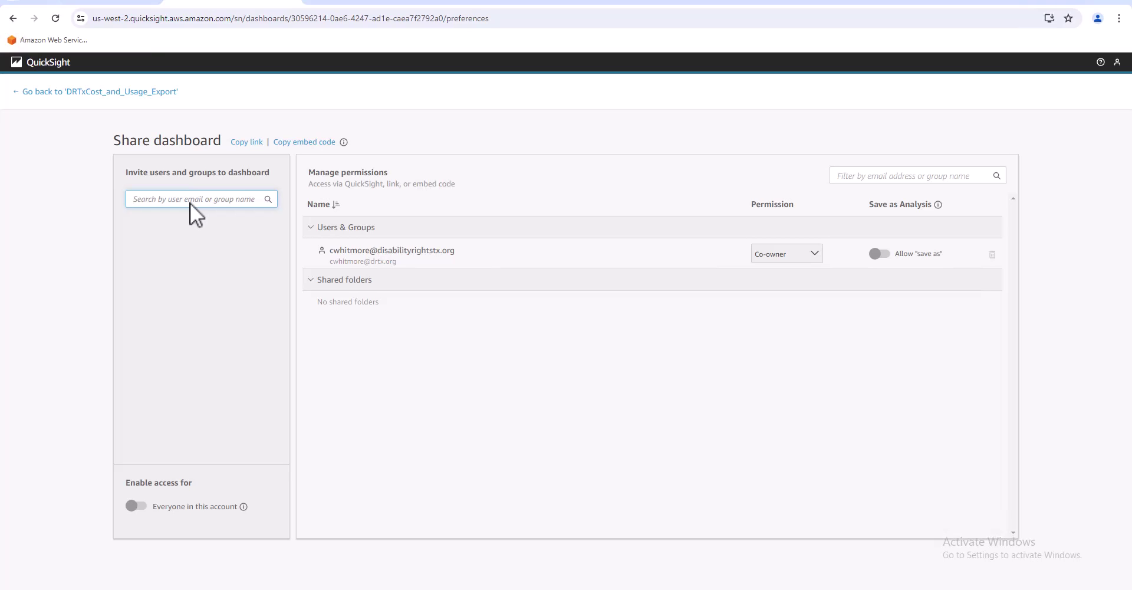
Step: Search for two users to invite, find no matches, and clear the search box
text(cwhit)
key(BackSpace)
key(BackSpace)
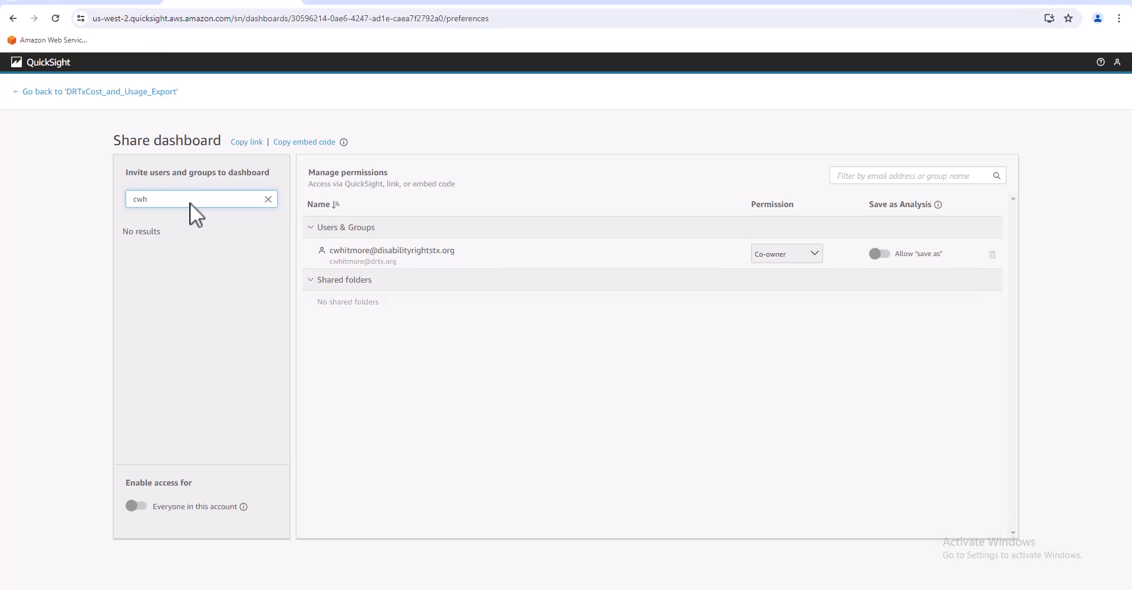
key(BackSpace)
key(BackSpace)
key(BackSpace)
text(techhelp)
key(BackSpace)
key(BackSpace)
key(BackSpace)
key(BackSpace)
key(BackSpace)
key(BackSpace)
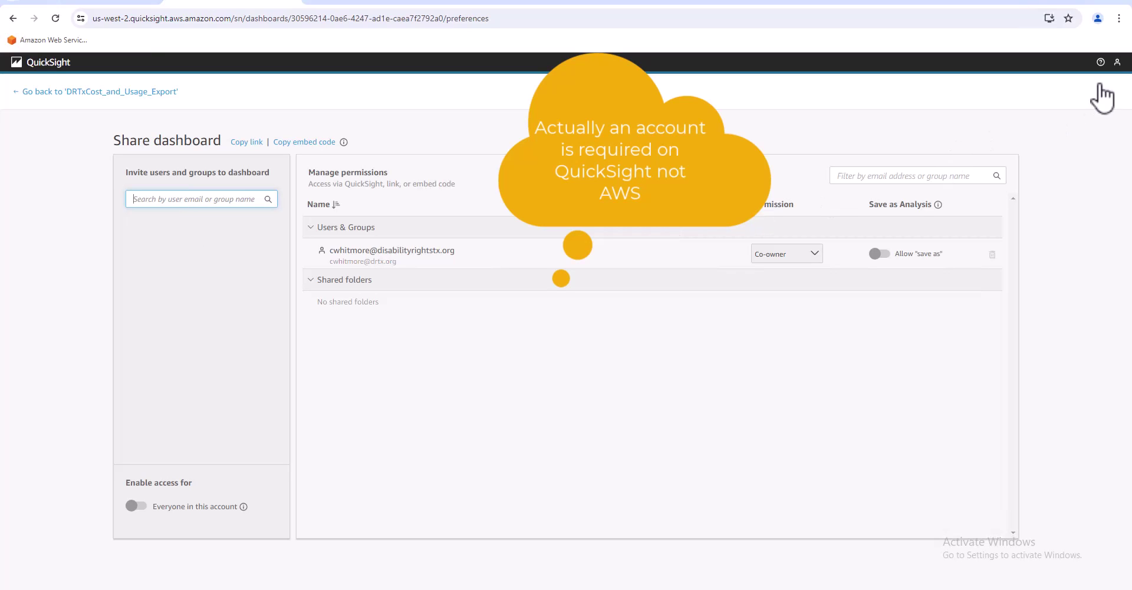
right_click(50, 62)
Step: Check the Manage users page in a new tab, showing one Admin account, then return to sharing
click(59, 74)
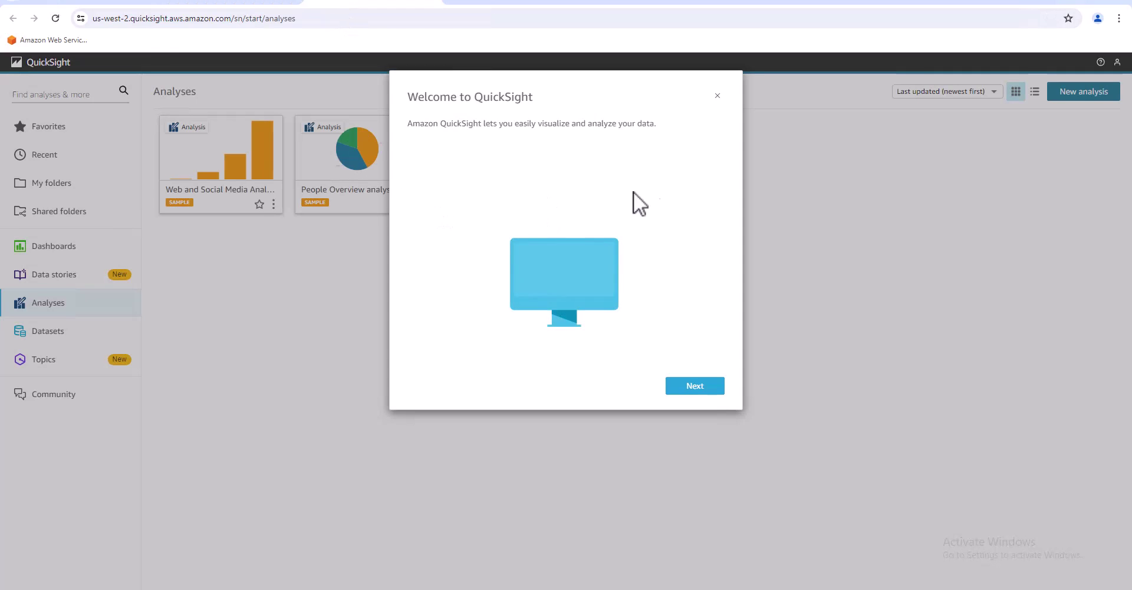
click(718, 97)
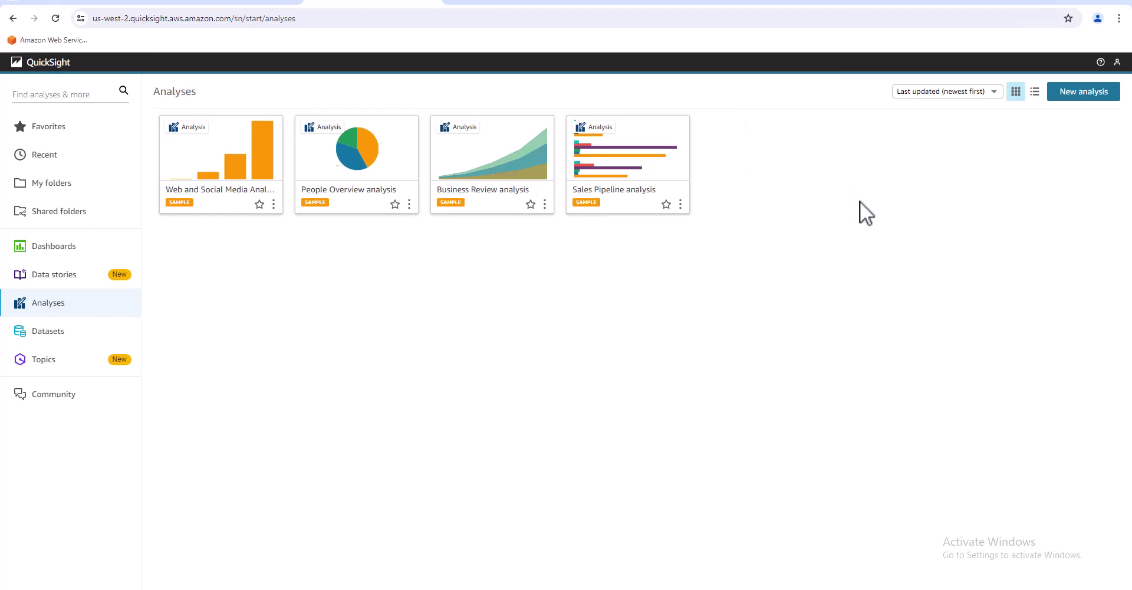
click(1116, 62)
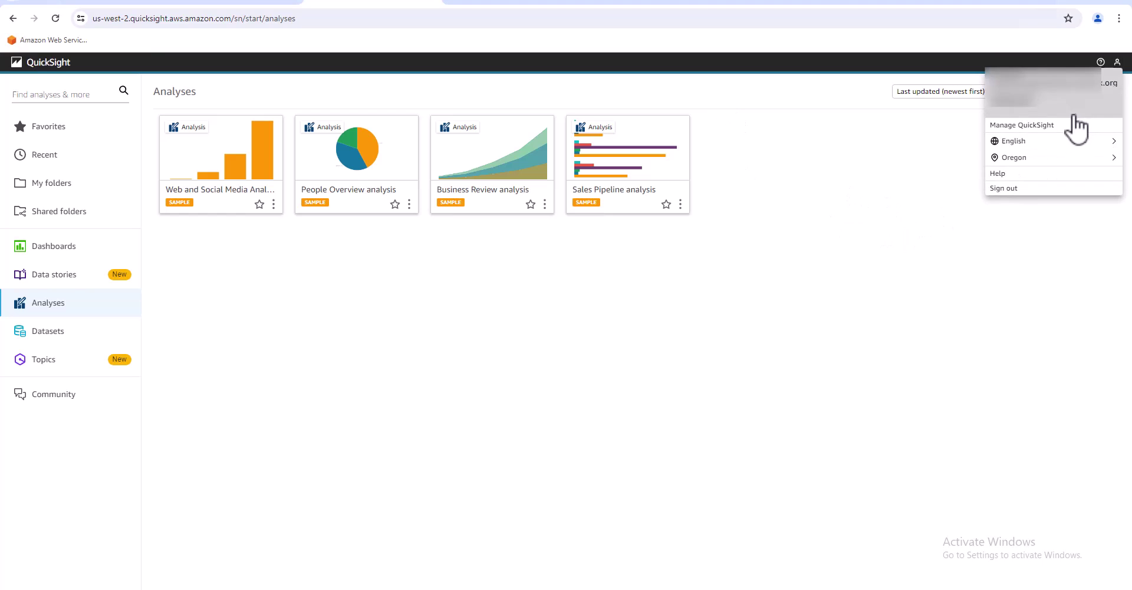
click(1061, 157)
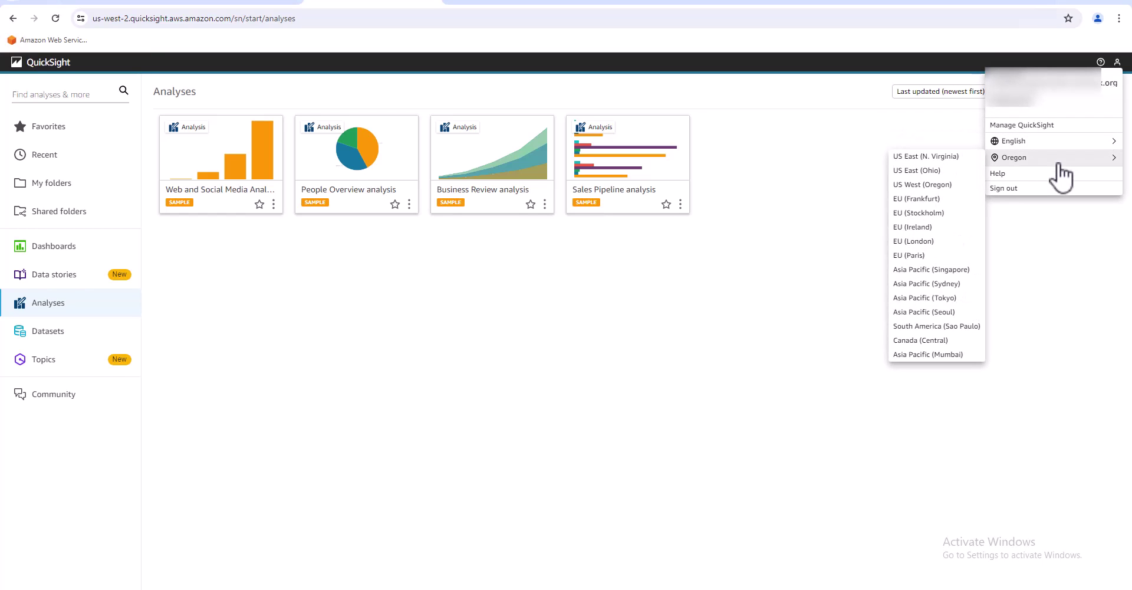
click(1049, 125)
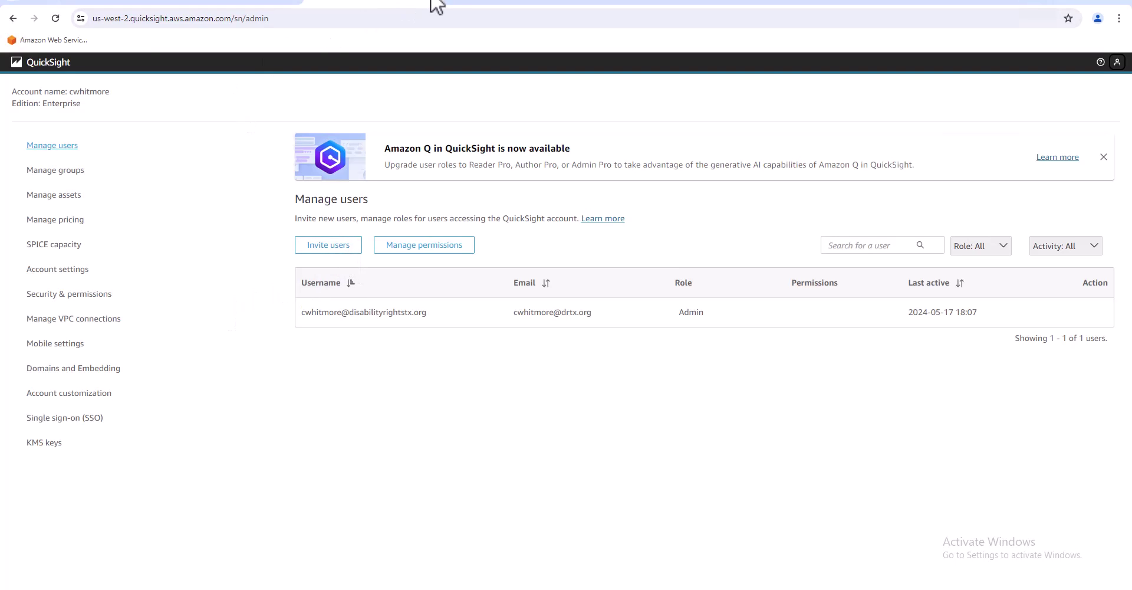
click(260, 3)
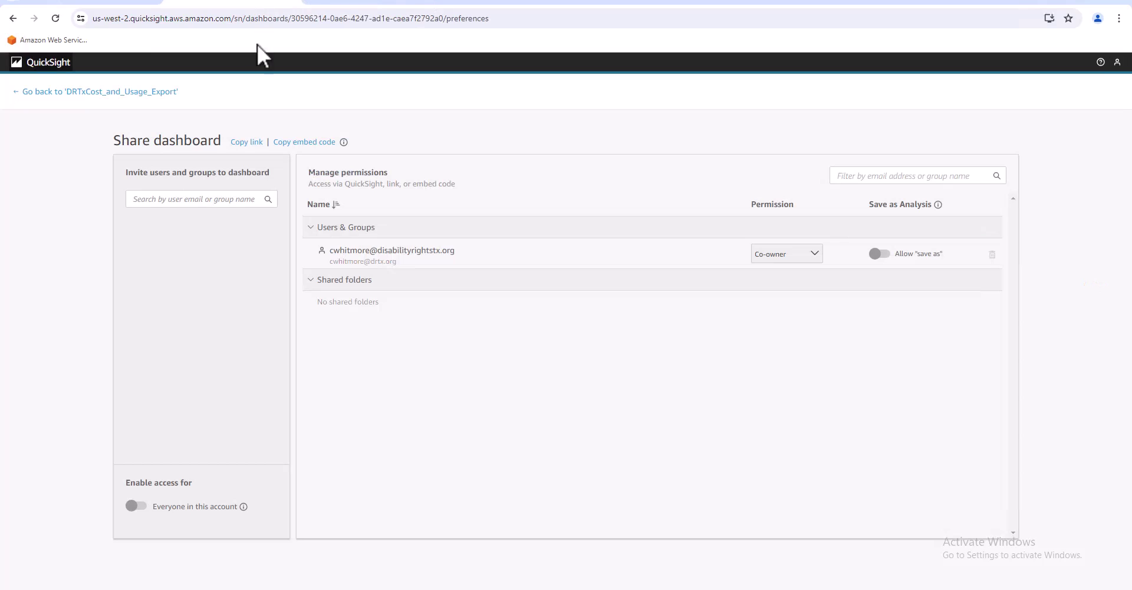
Step: Return to the Storage sheet and scroll through the EBS snapshot and EFS / FSx charts
click(191, 198)
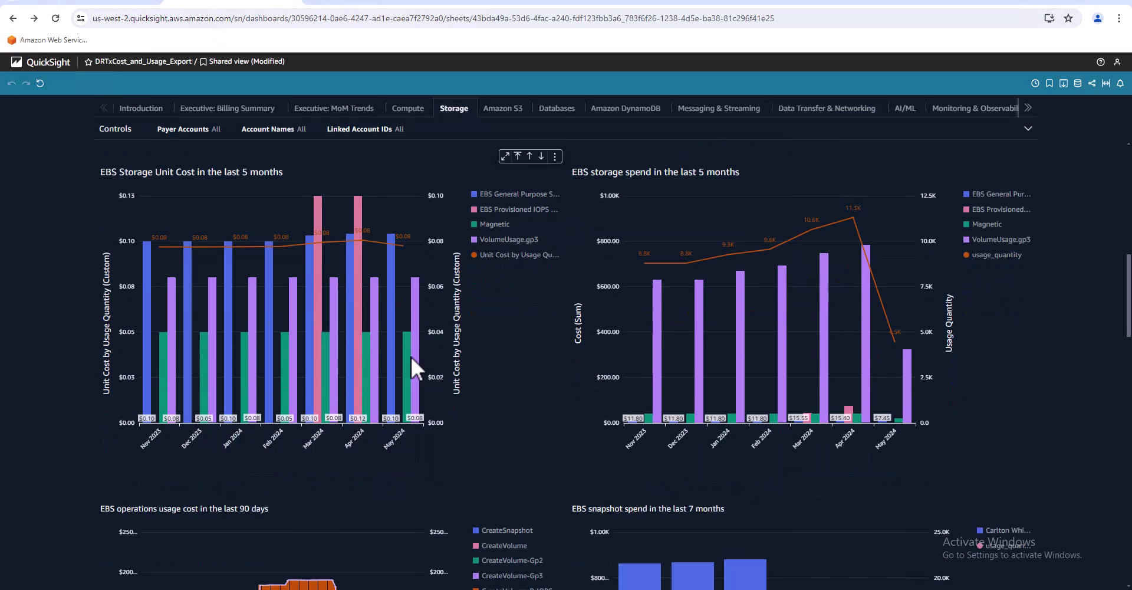
scroll(412, 357, down, 8)
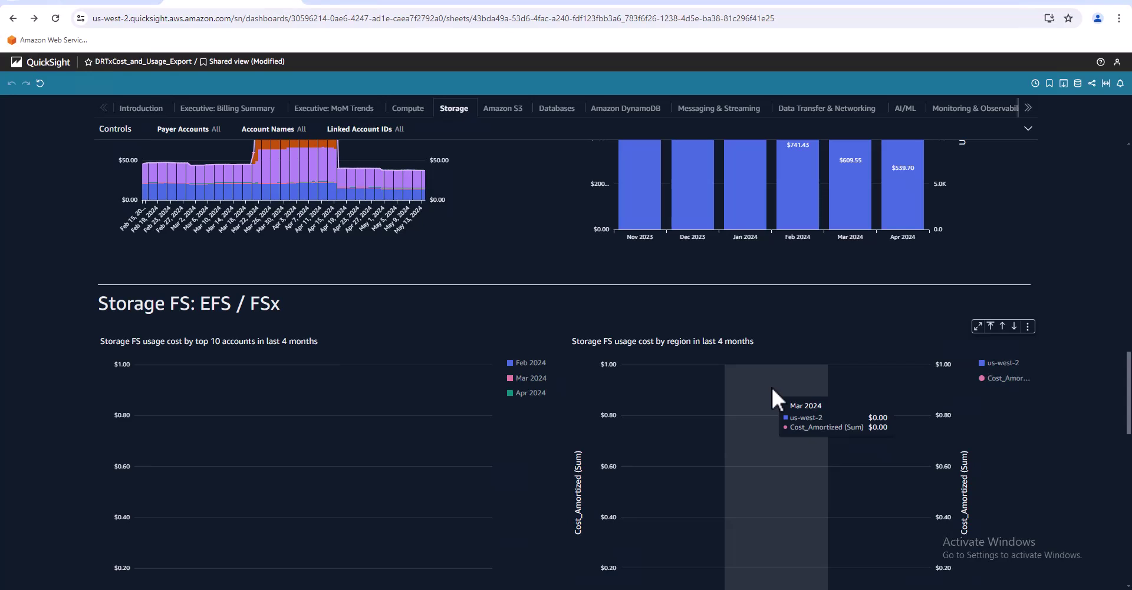
scroll(772, 388, up, 15)
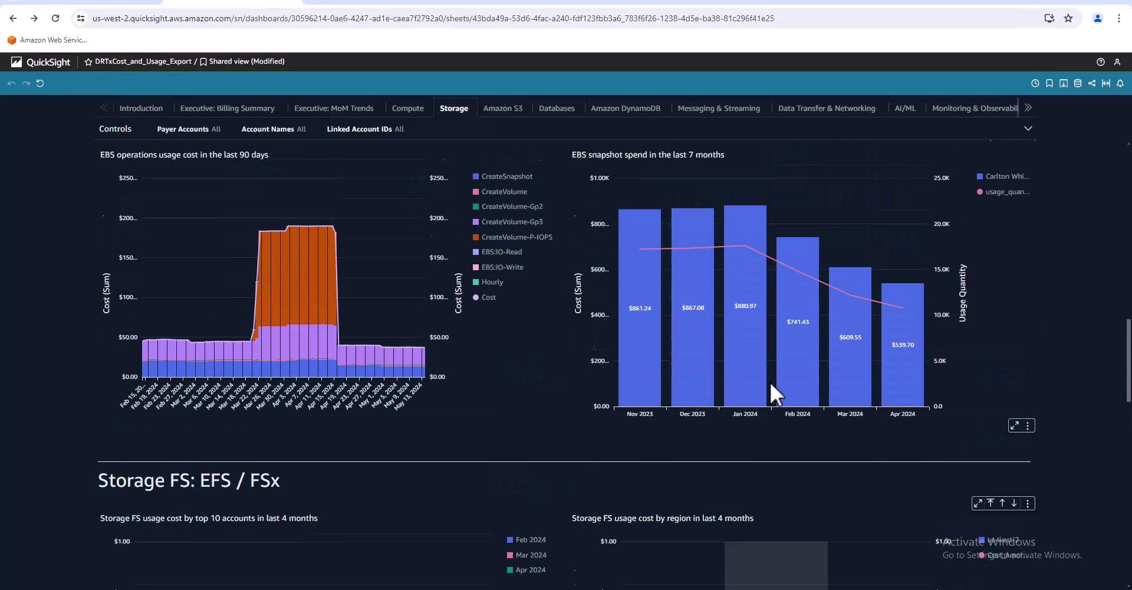